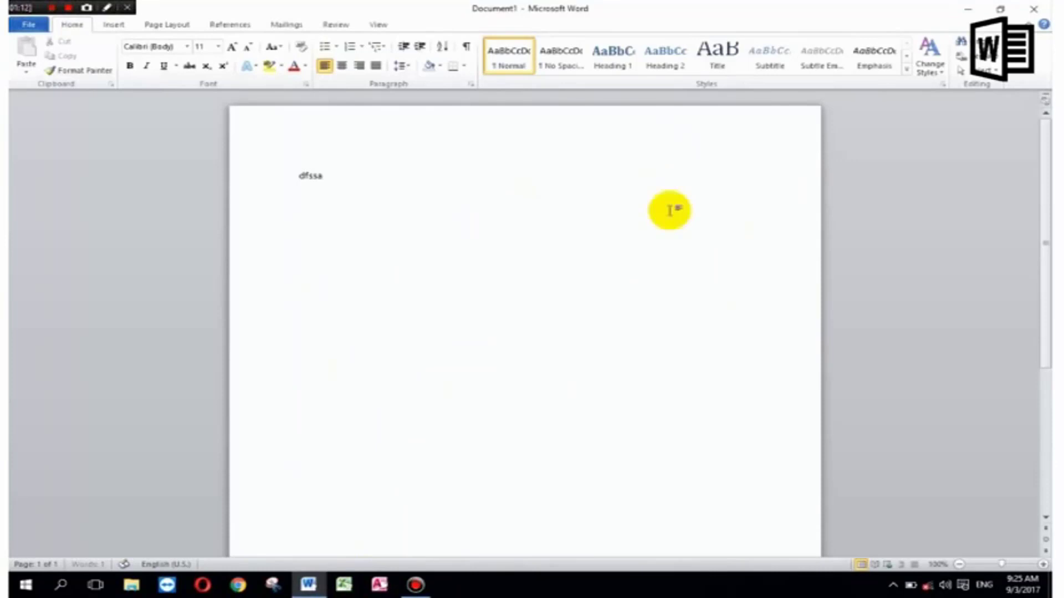
text(aff)
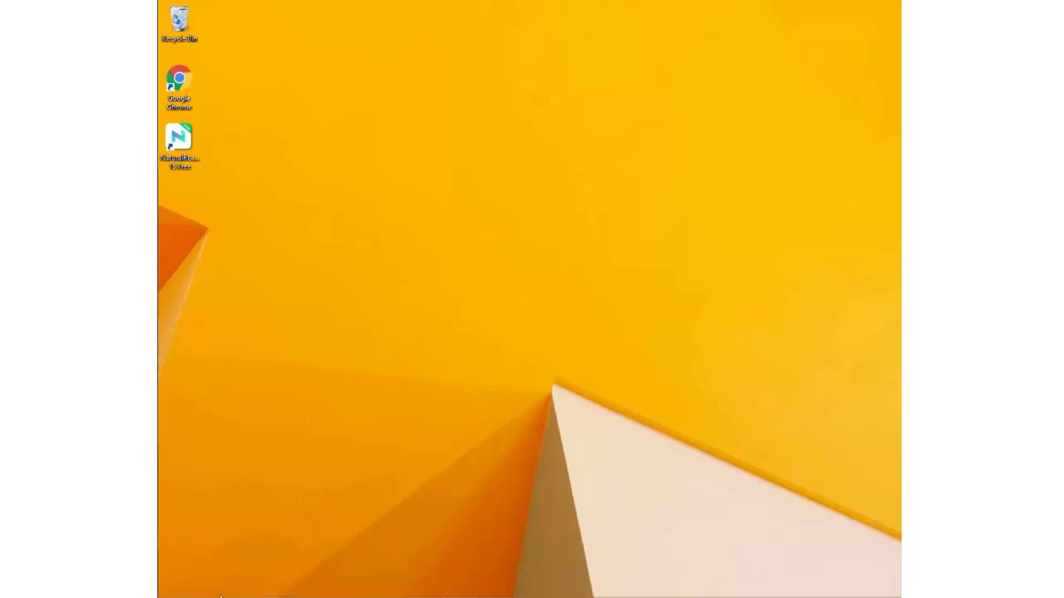
Bring up the Windows Start screen and show the full list of installed apps.
mouse_move(187, 595)
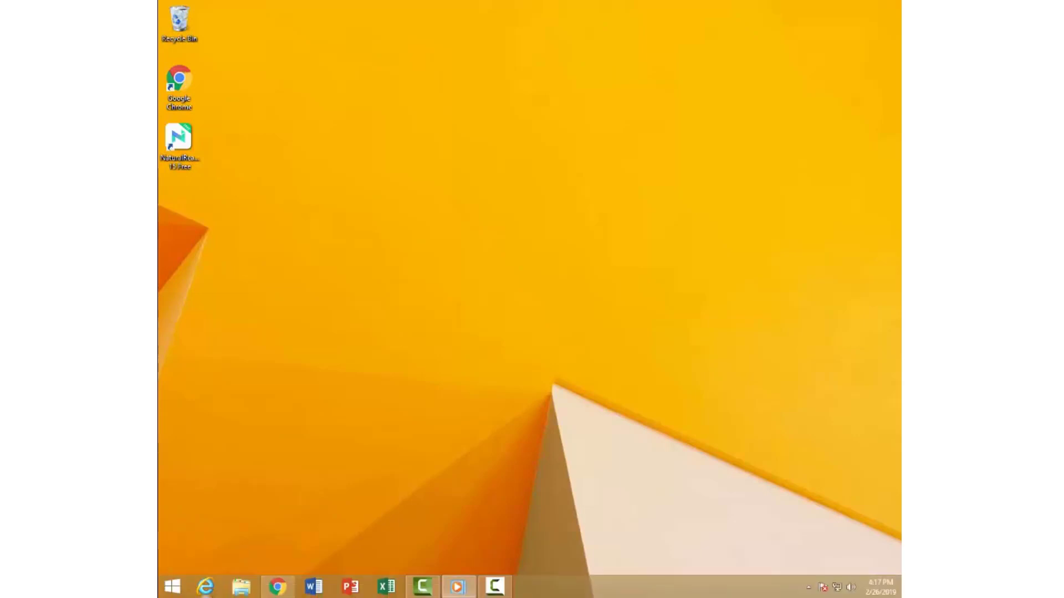
click(173, 591)
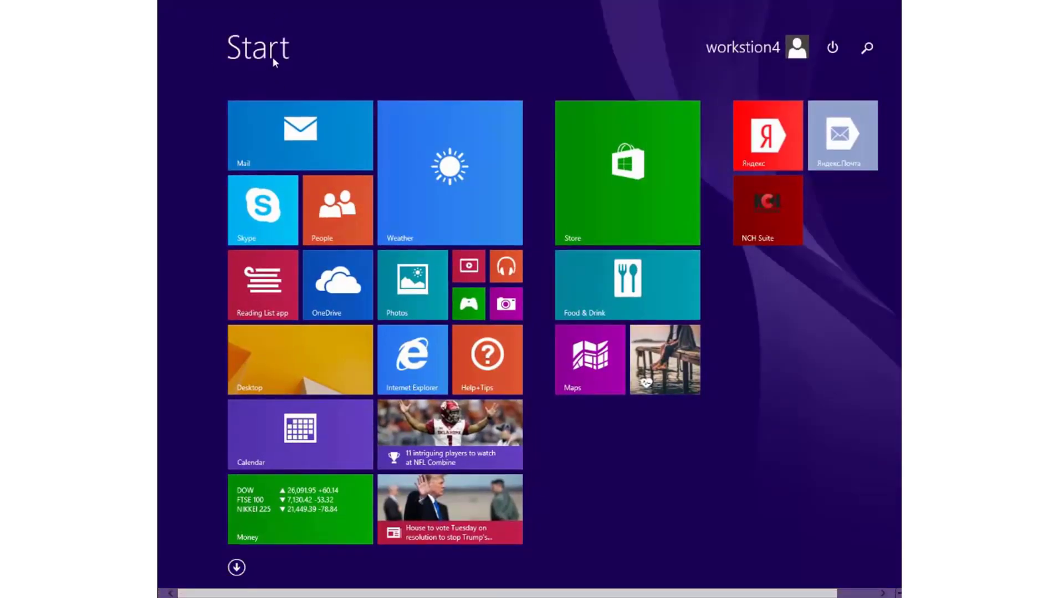
click(237, 571)
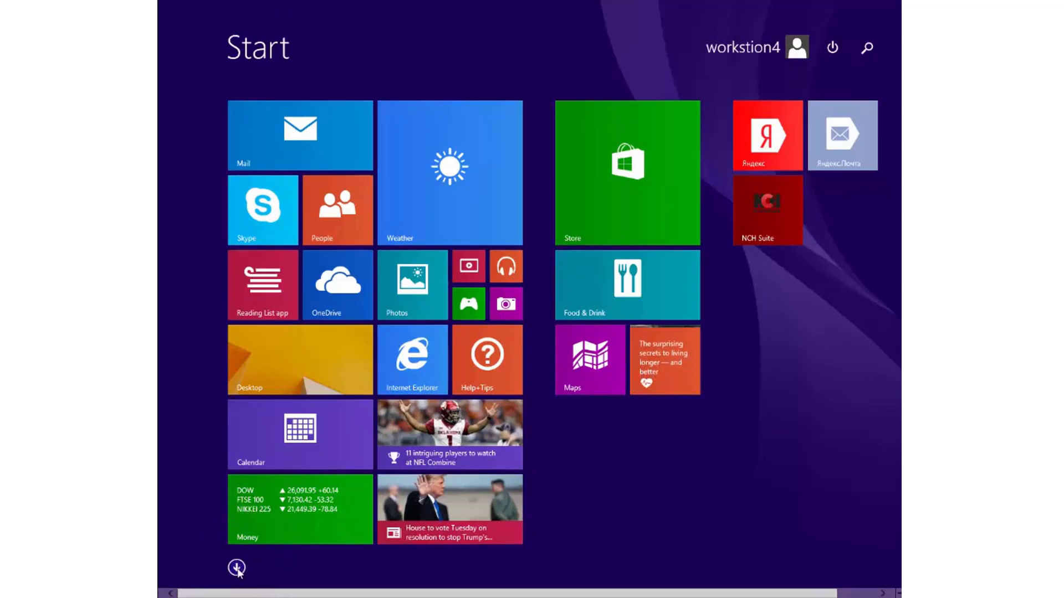
click(236, 571)
click(237, 570)
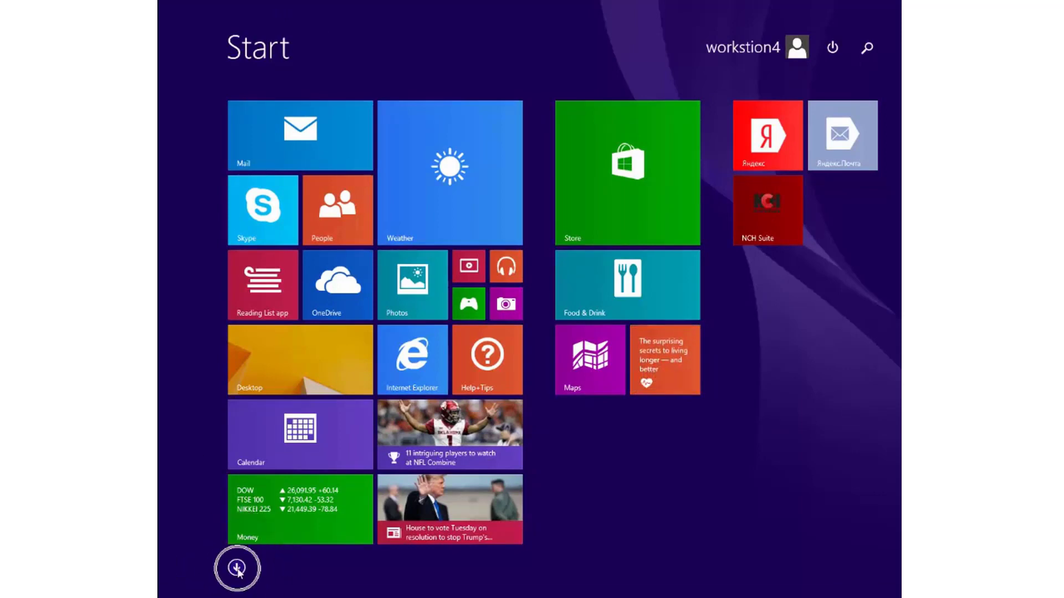
click(237, 570)
click(237, 570)
click(237, 568)
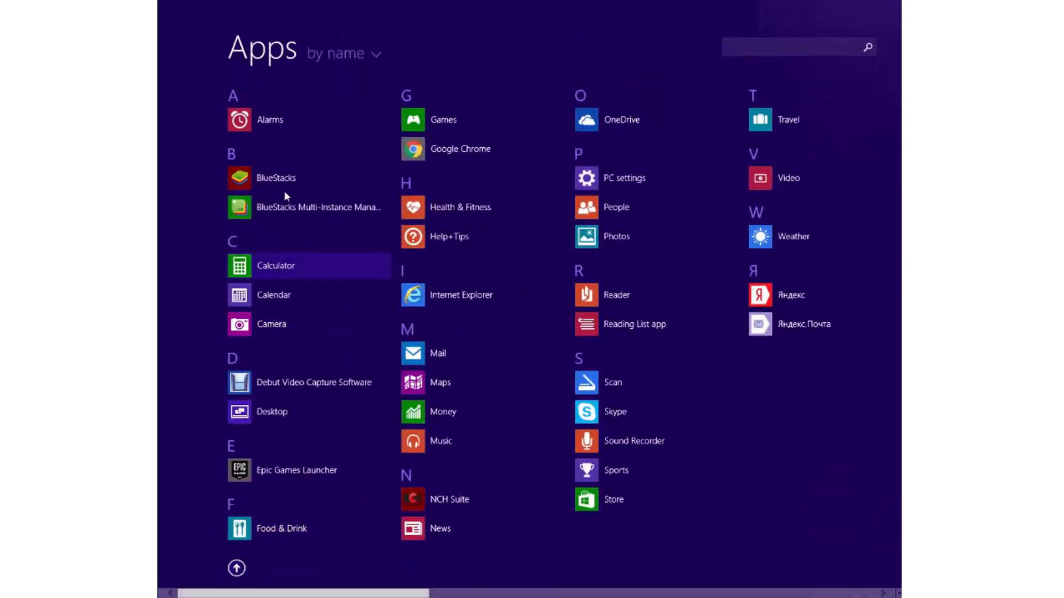
click(280, 63)
click(281, 63)
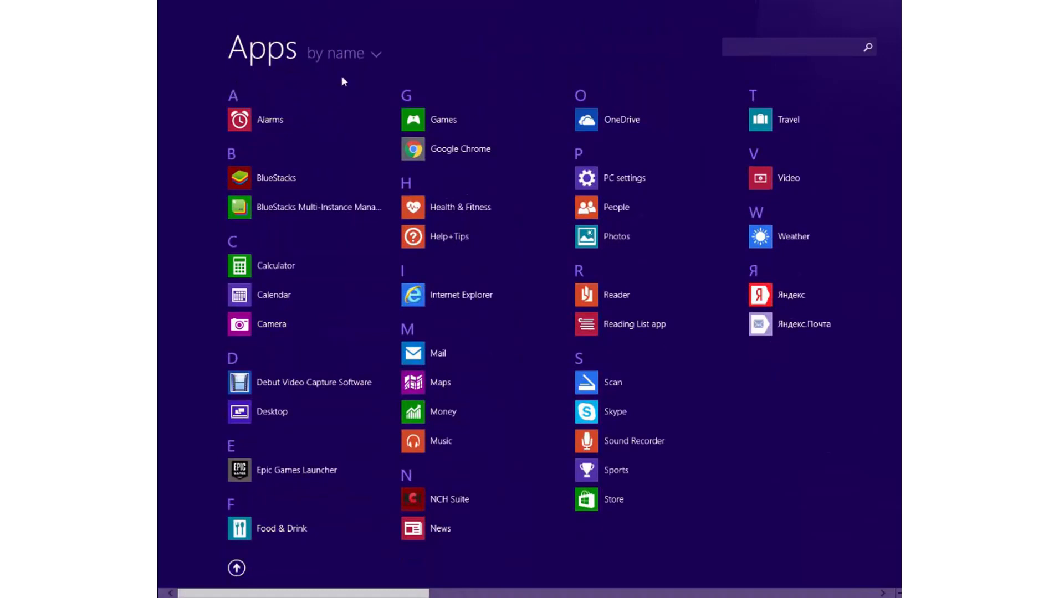
Launch Word 2013 from the installed apps and create a blank document, placing the cursor at its first line.
scroll(359, 592, down, 1)
scroll(532, 343, down, 5)
scroll(532, 333, down, 6)
scroll(532, 332, down, 2)
click(547, 524)
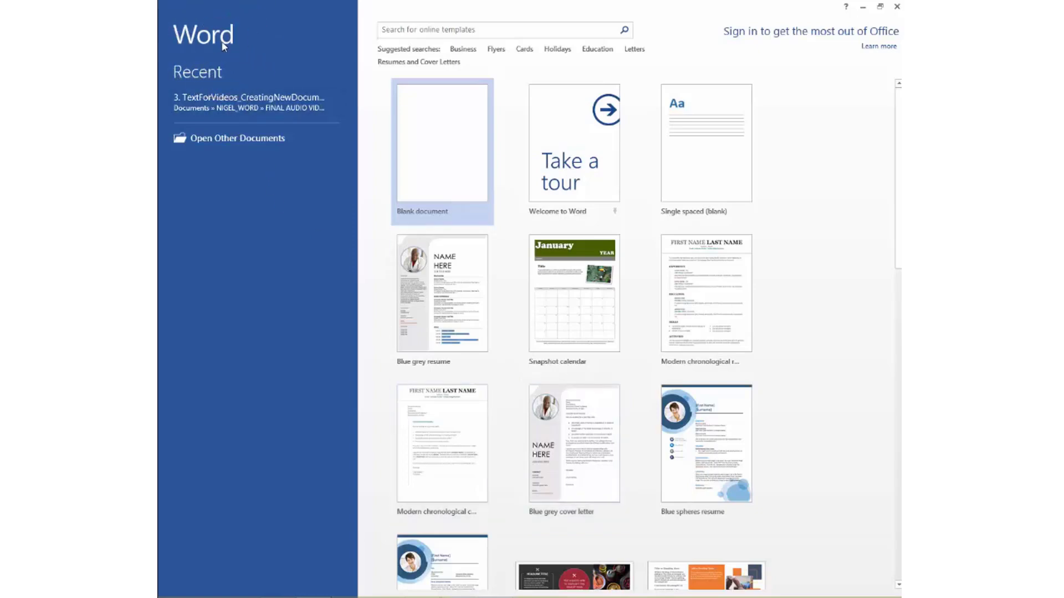
click(444, 142)
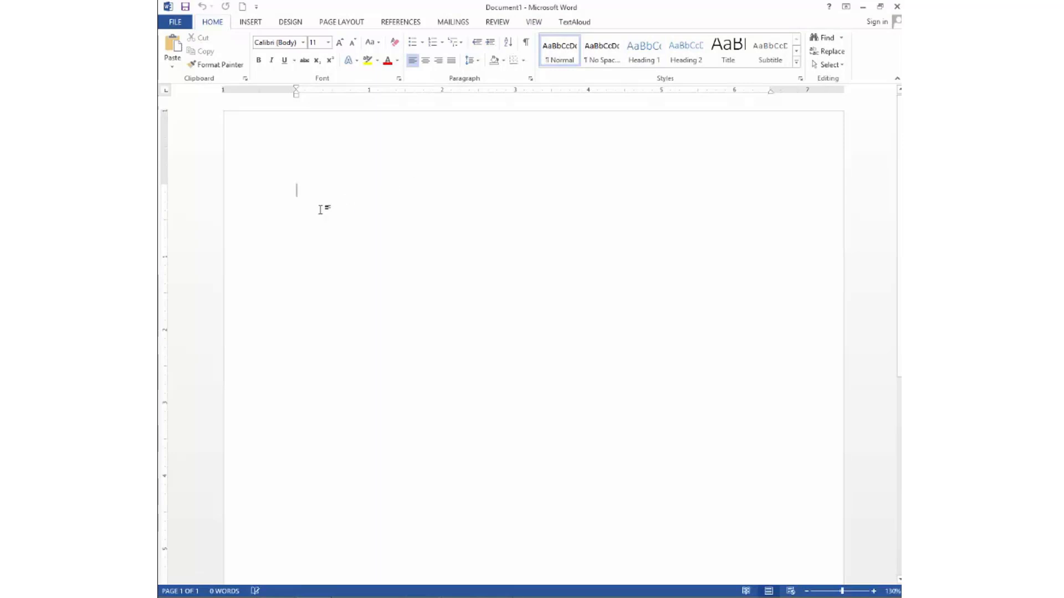
click(310, 184)
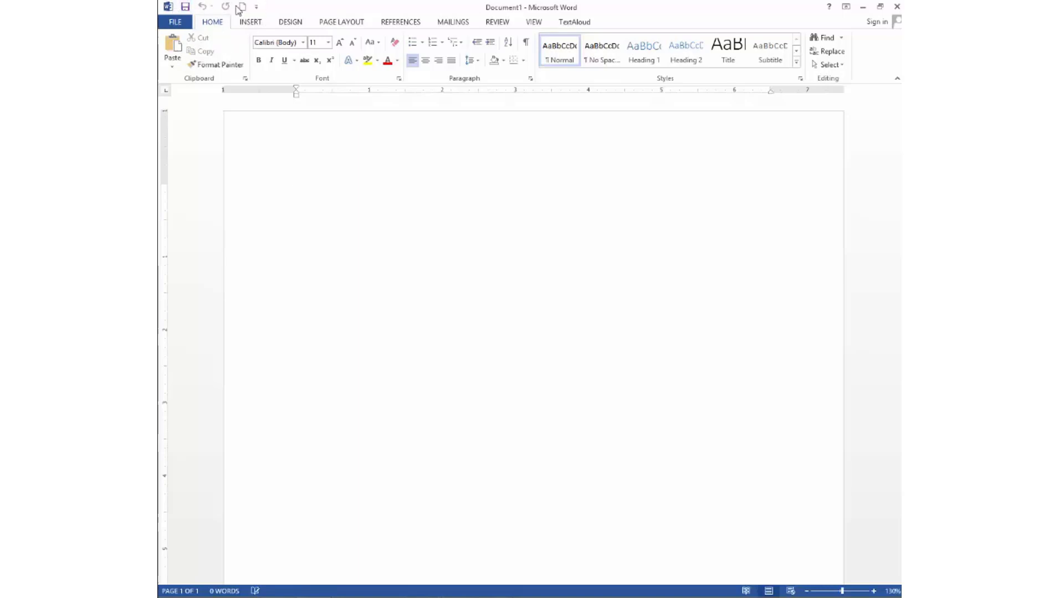
Examine the file management commands, return to the document, and look at the page layout options.
key(ctrl)
key(ctrl)
click(184, 25)
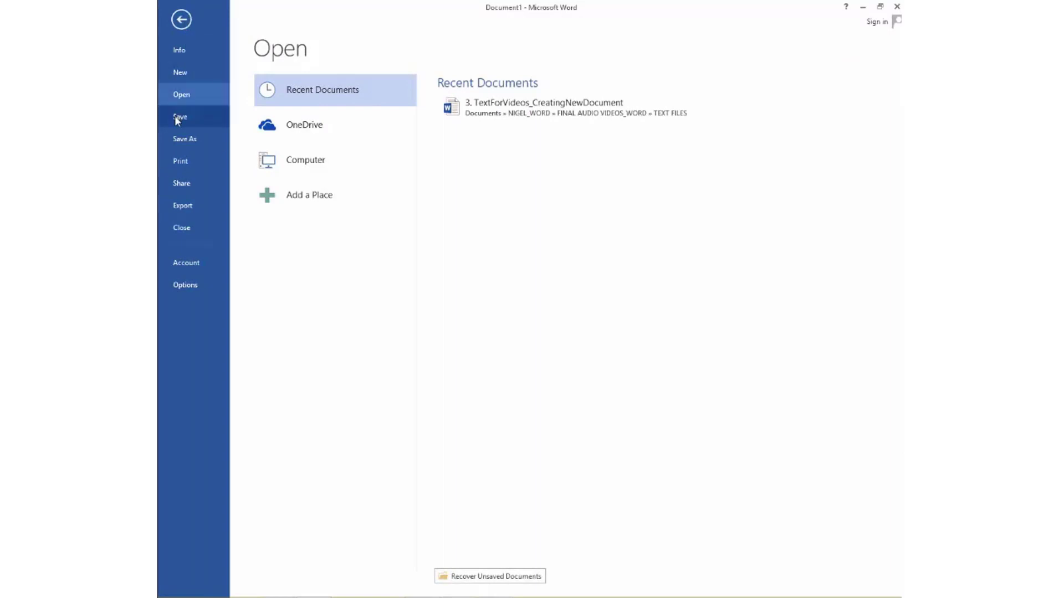
click(183, 21)
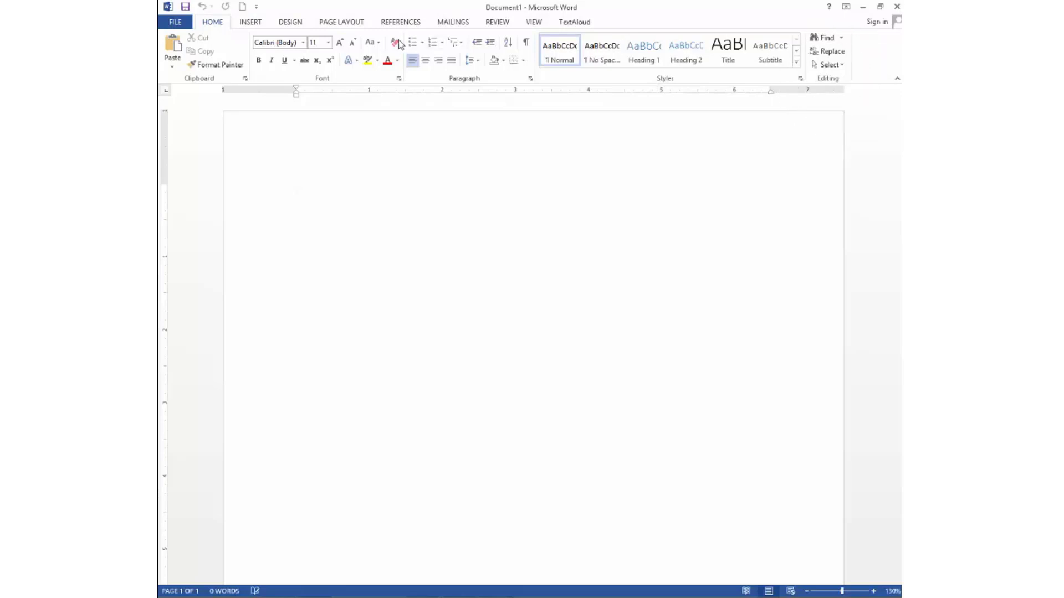
click(337, 26)
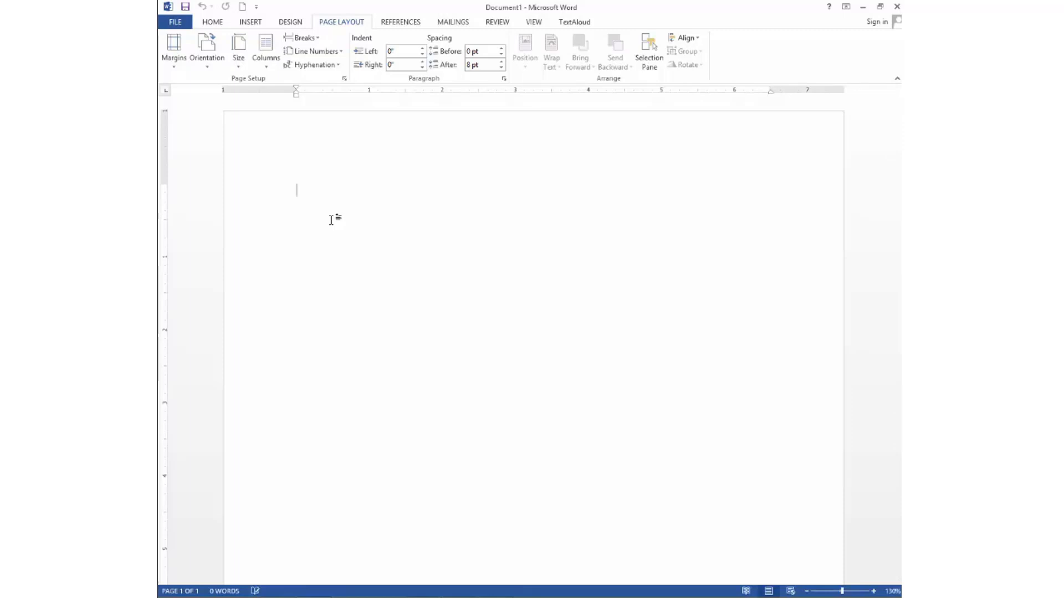
Enter "Nelson Mandela" on the first line of the document and apply the standard blue font color to it.
text(Nelson Mandela)
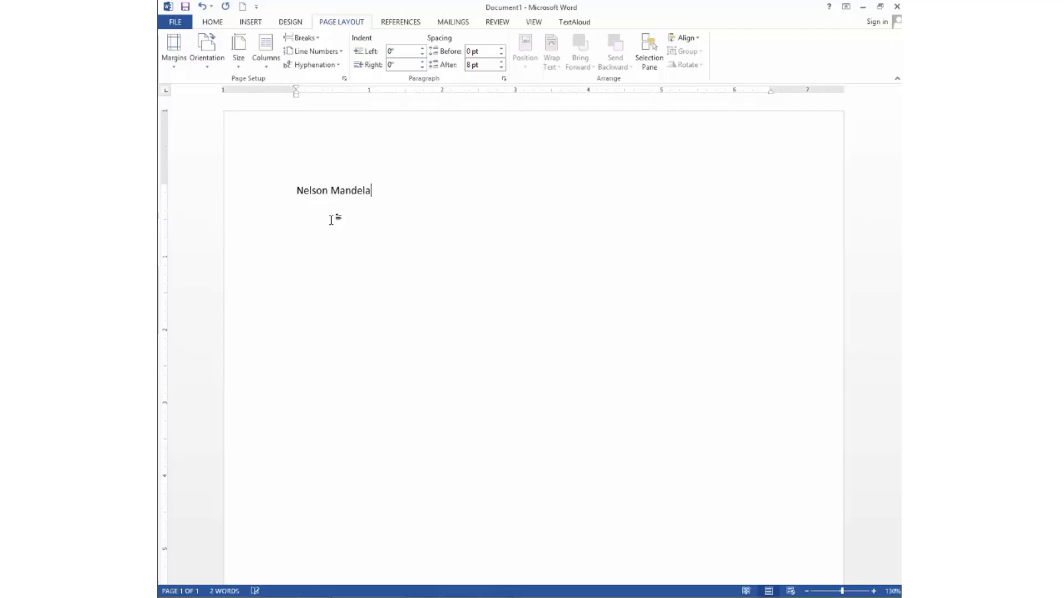
drag(295, 191, 357, 200)
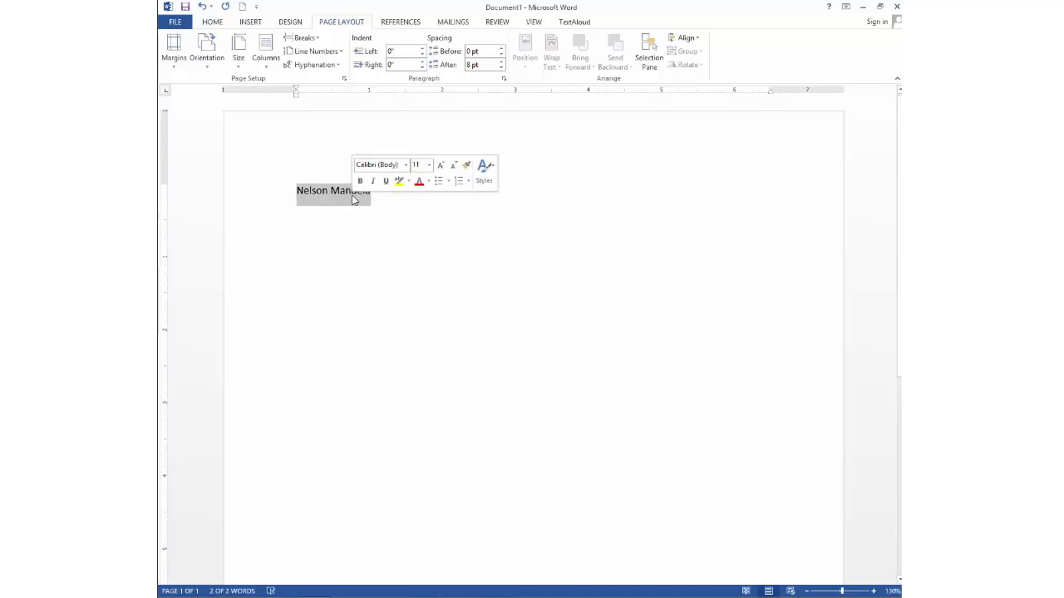
click(216, 26)
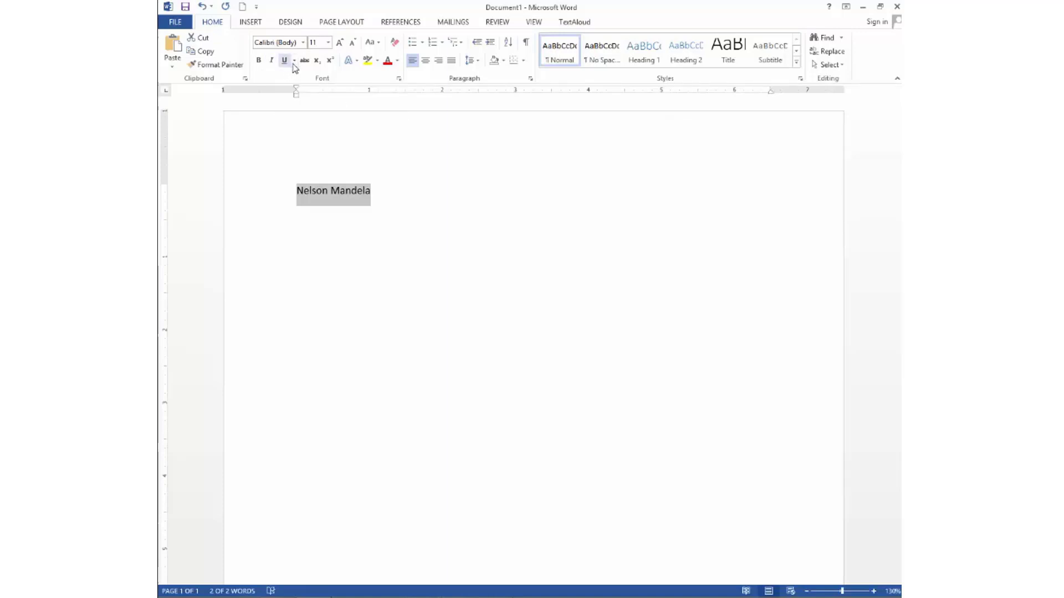
click(388, 62)
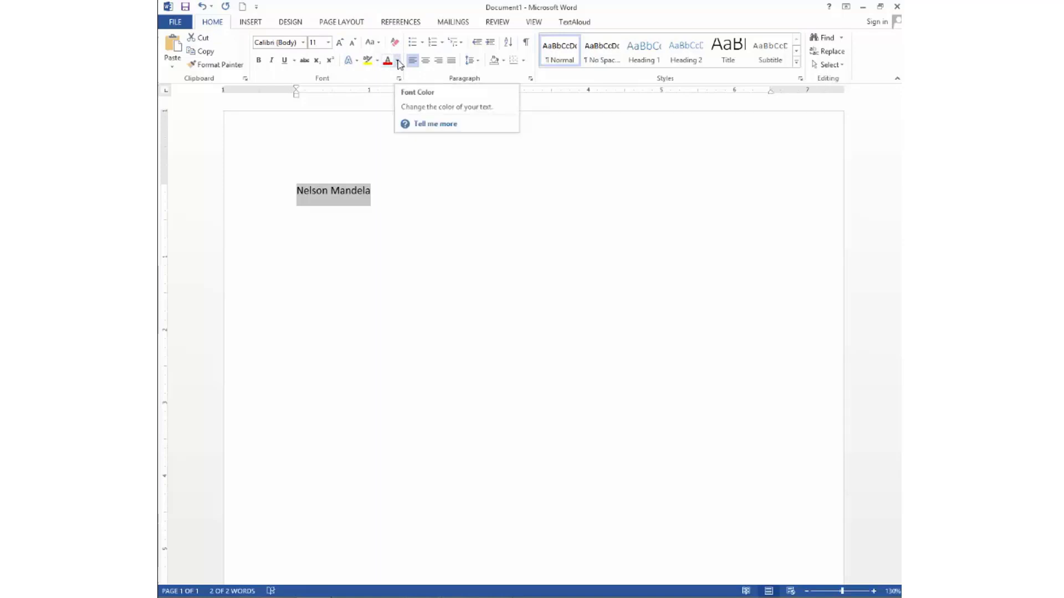
key(ctrl)
key(ctrl)
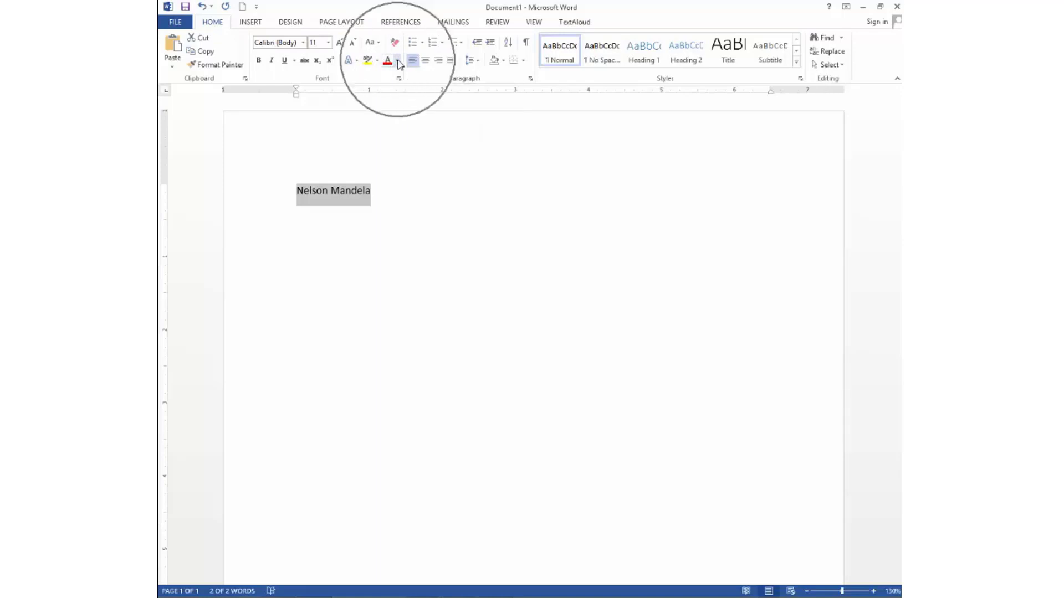
click(399, 63)
click(399, 62)
click(398, 61)
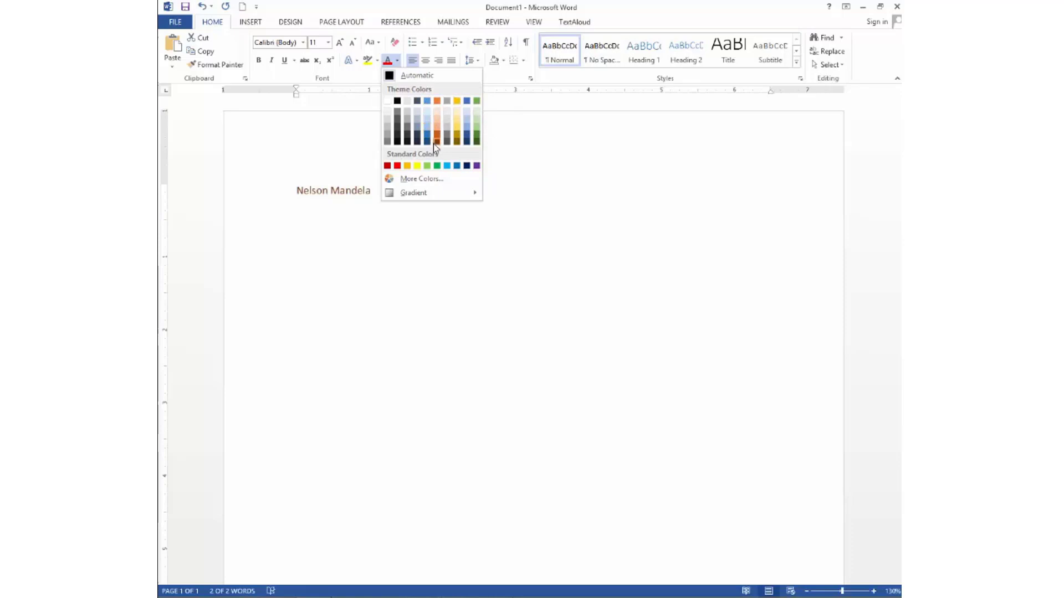
click(457, 166)
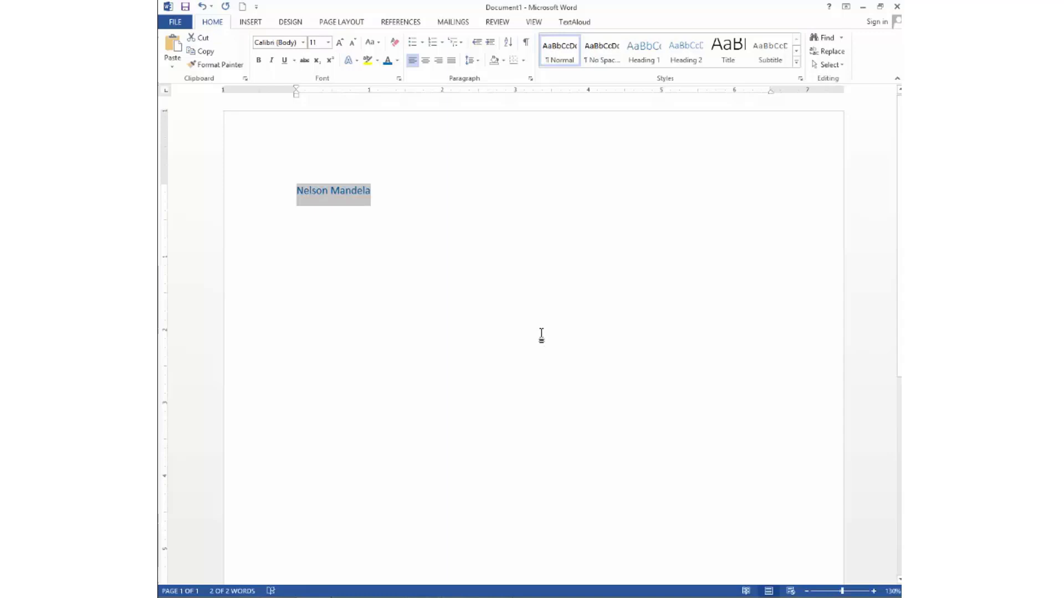
Start Word 2013 from the Windows apps list and create another blank document.
click(200, 592)
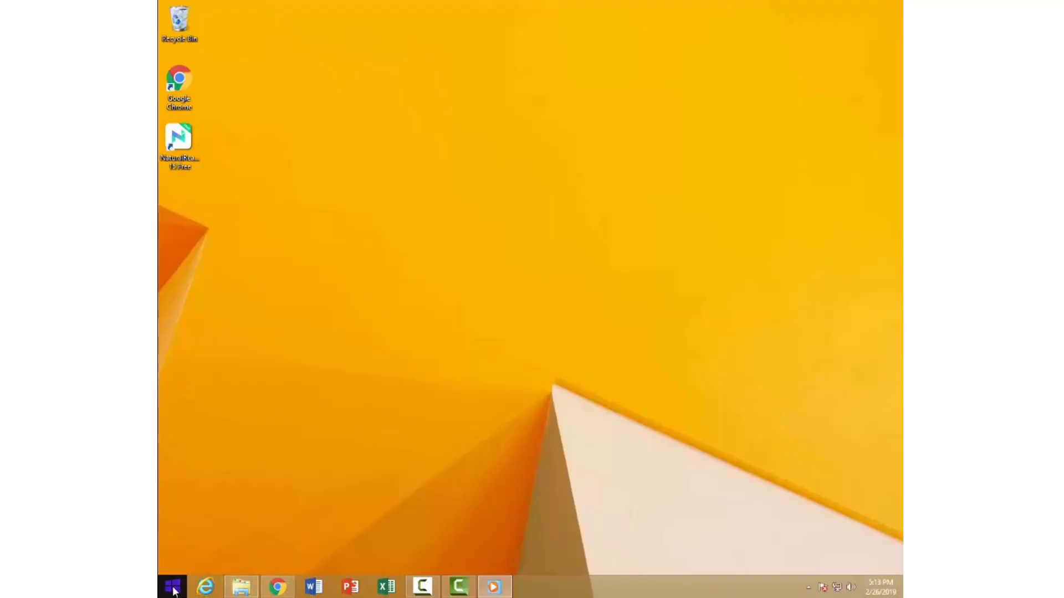
click(179, 583)
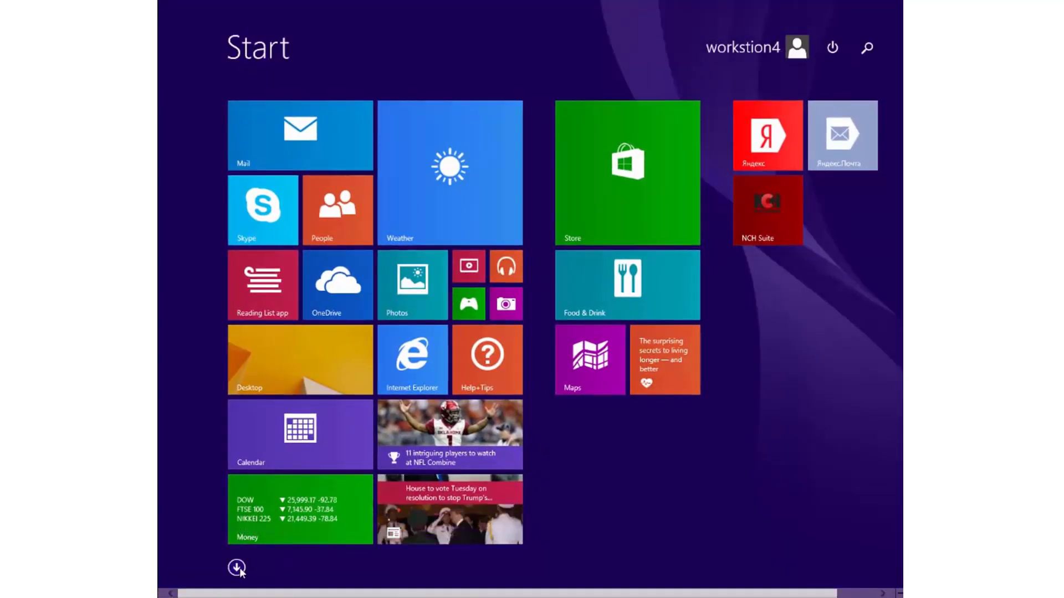
click(237, 565)
scroll(247, 564, down, 5)
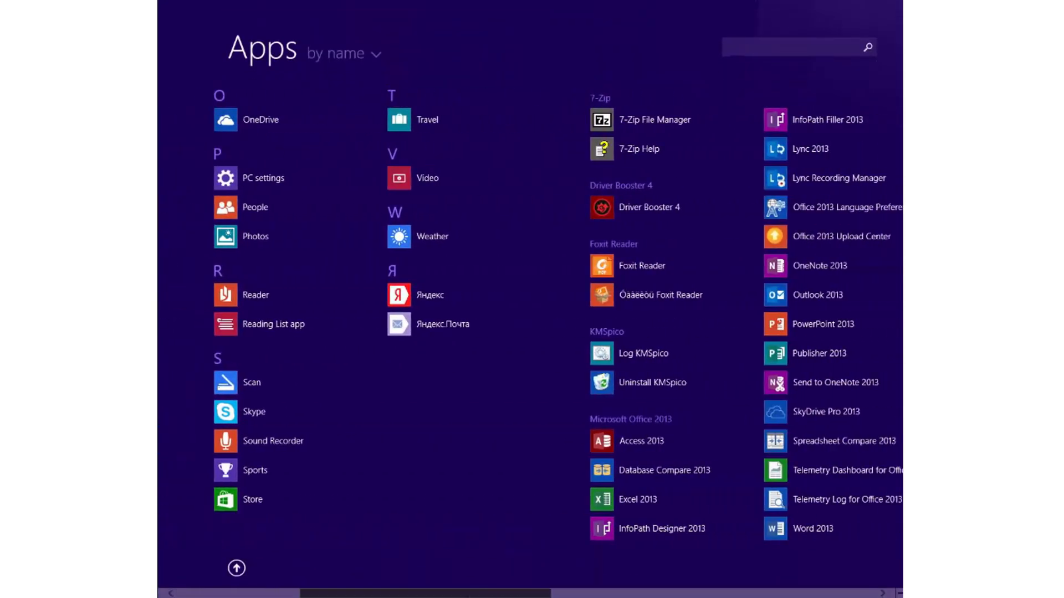
click(579, 529)
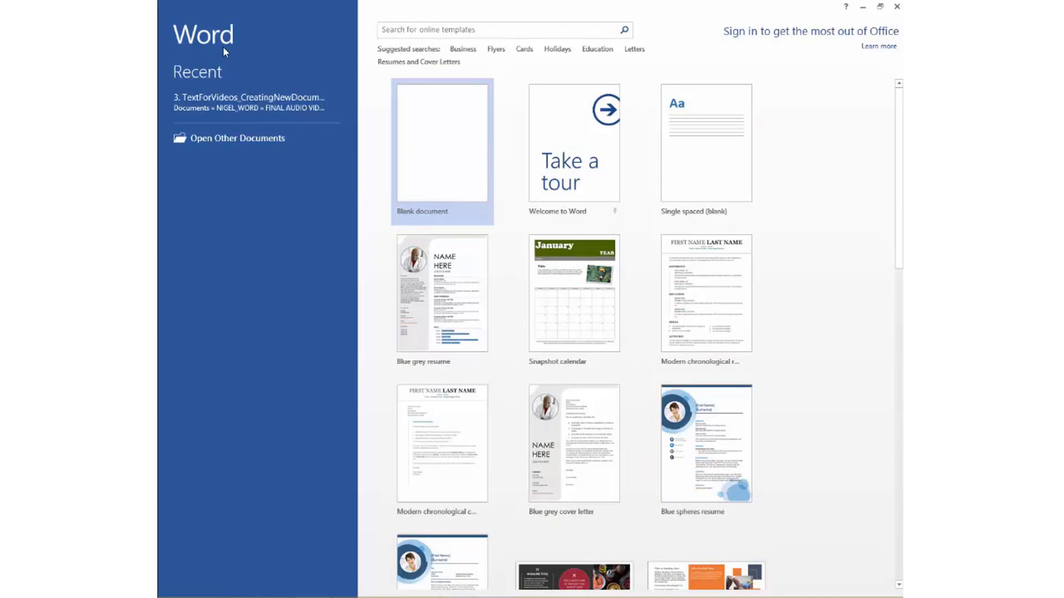
click(444, 166)
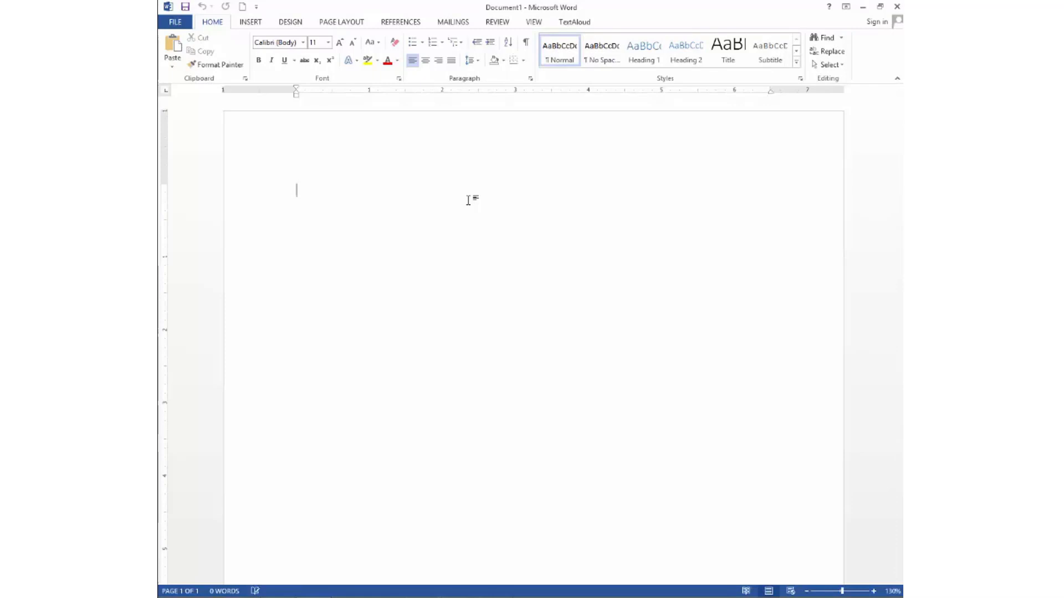
Enter "Nelson Mandela" as the first line of the document and leave an empty line below it.
click(296, 185)
text(Nelson Mandela)
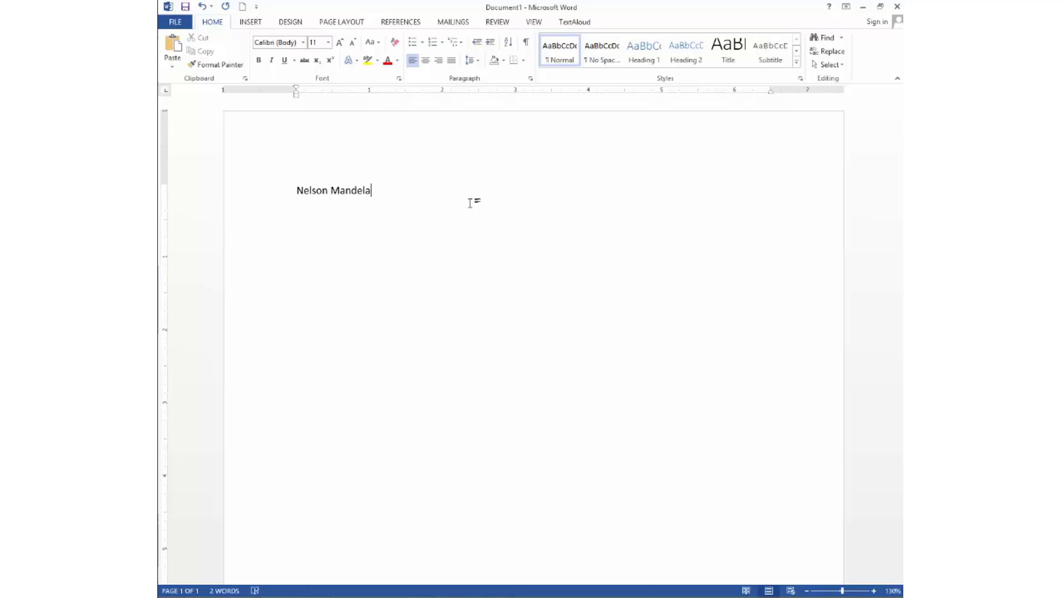
click(373, 190)
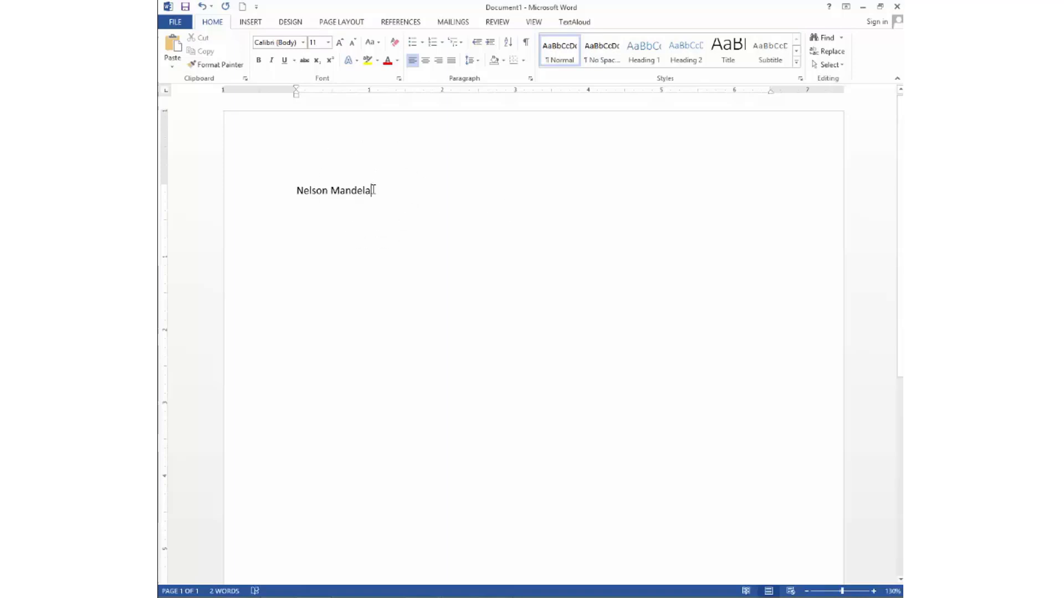
key(Return)
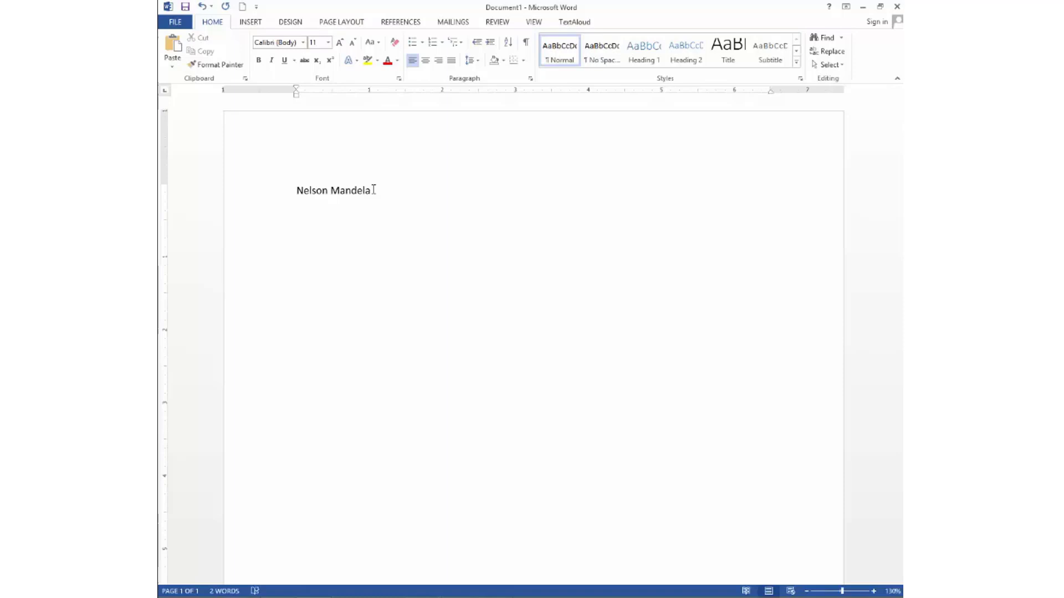
Add the lines "This is my first word document" and "I have now a better understanding of what a word application is".
text(This is my fi)
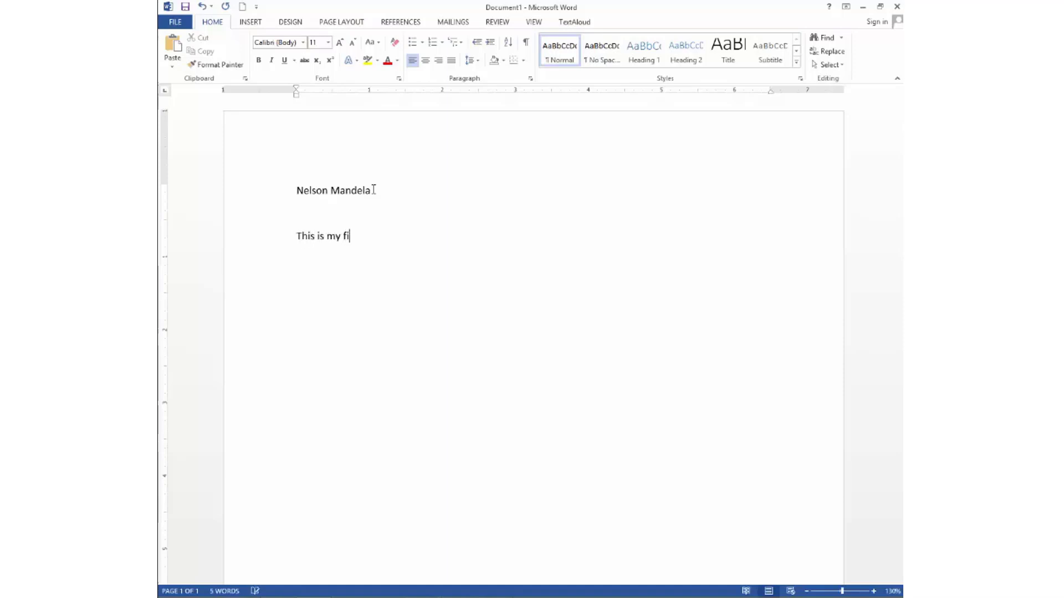
text(rst word document)
text(I have now a b)
text(etter under)
text(standing)
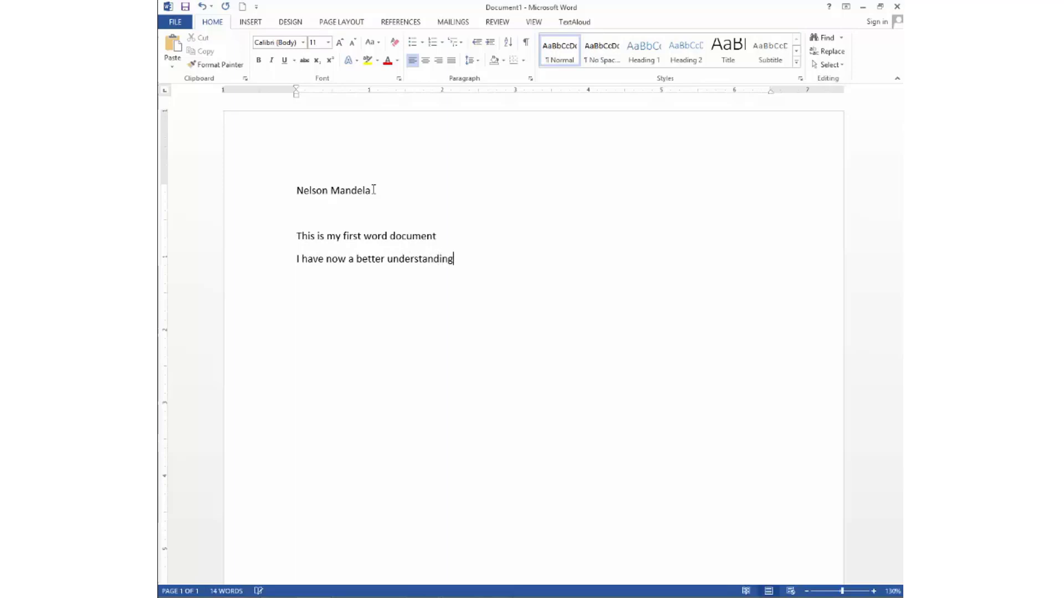
text( of what a word application is)
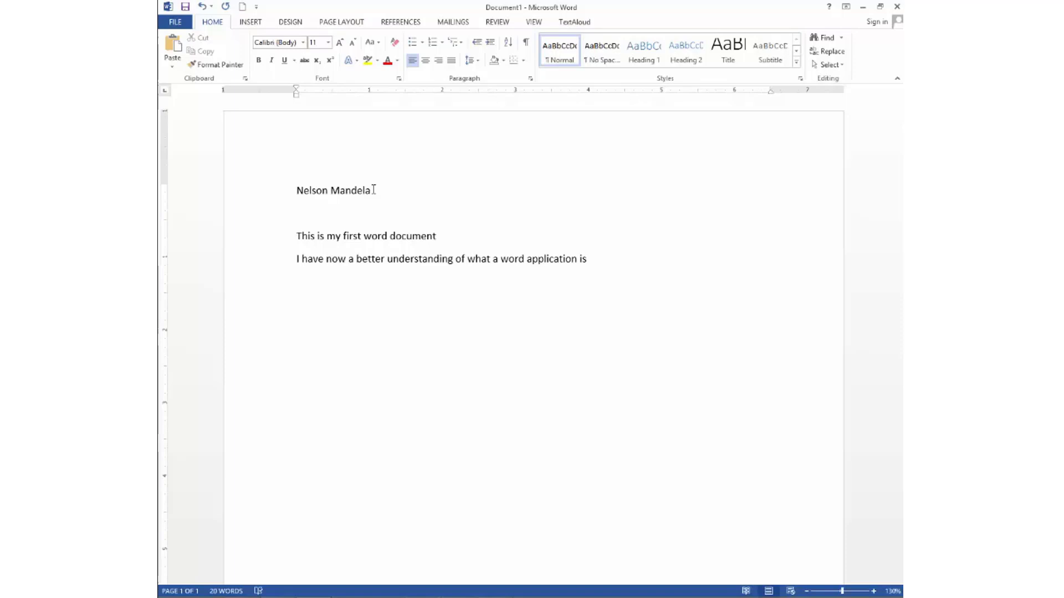
Add the lines "I know how to access the word 2013 application", "I know how to create a new document" and "I understand the word 2013 interface".
text(I know how to access)
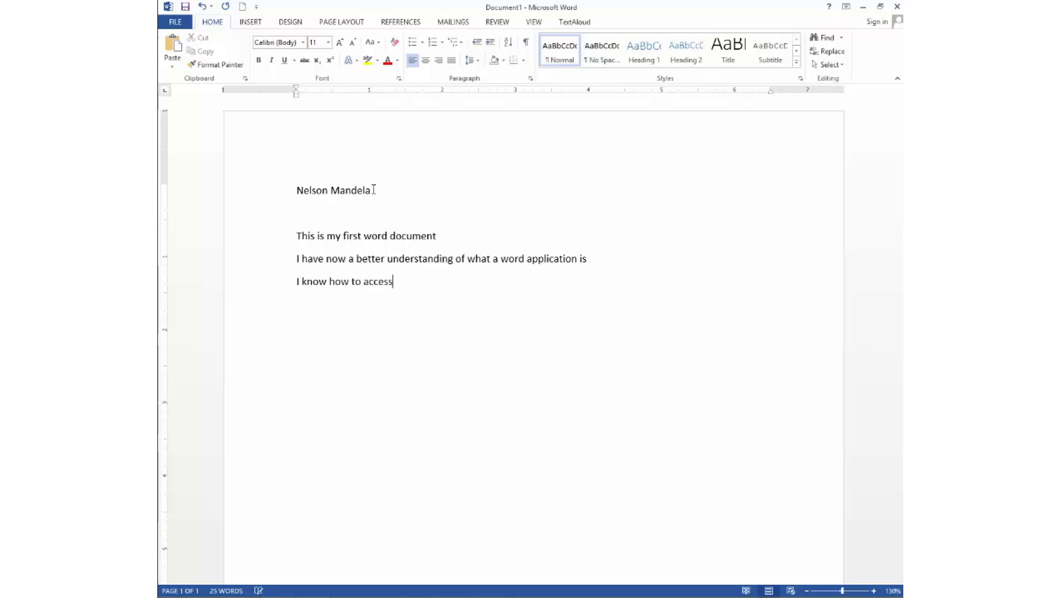
text( the word 2013 application)
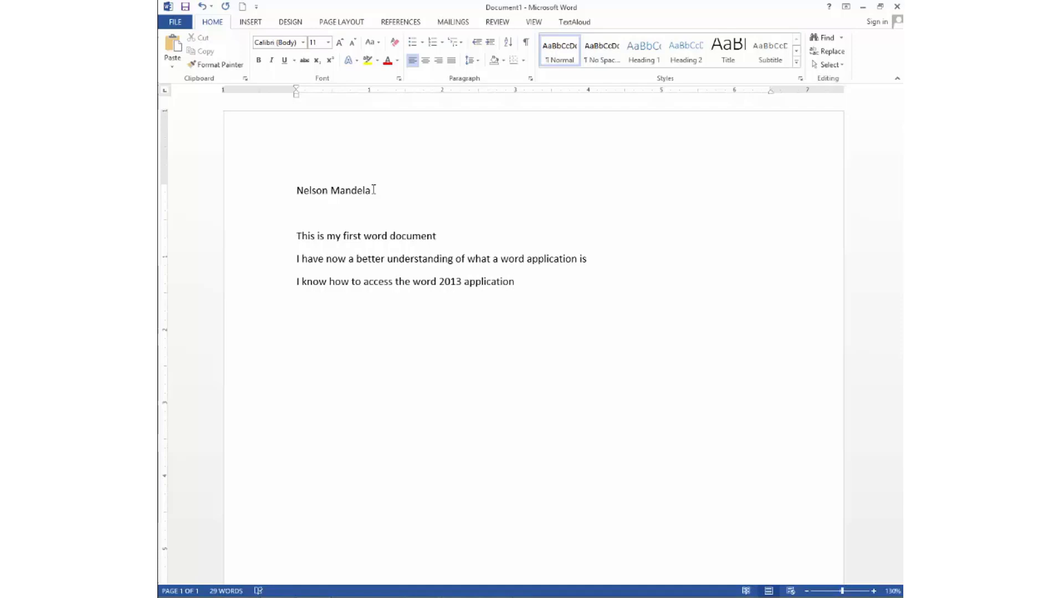
text(I know how to create a new document)
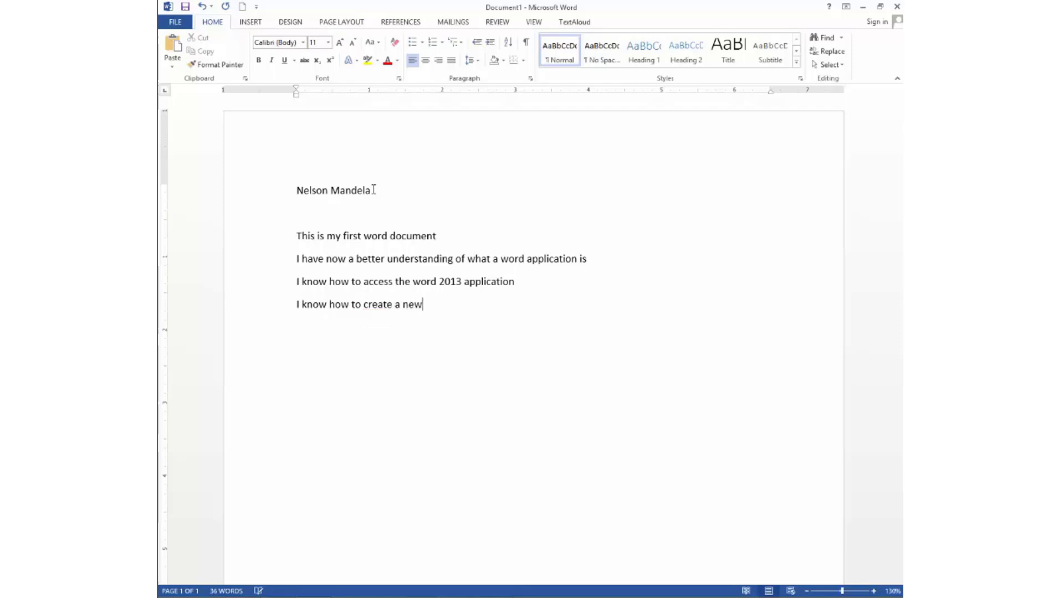
key(Return)
text(I understand)
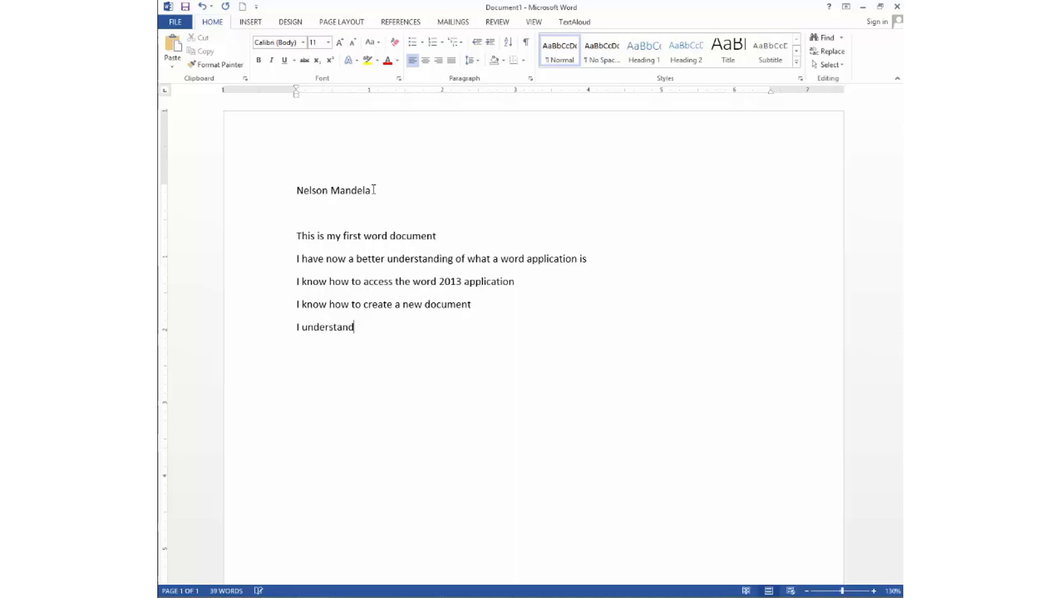
text( the word 2013 interface)
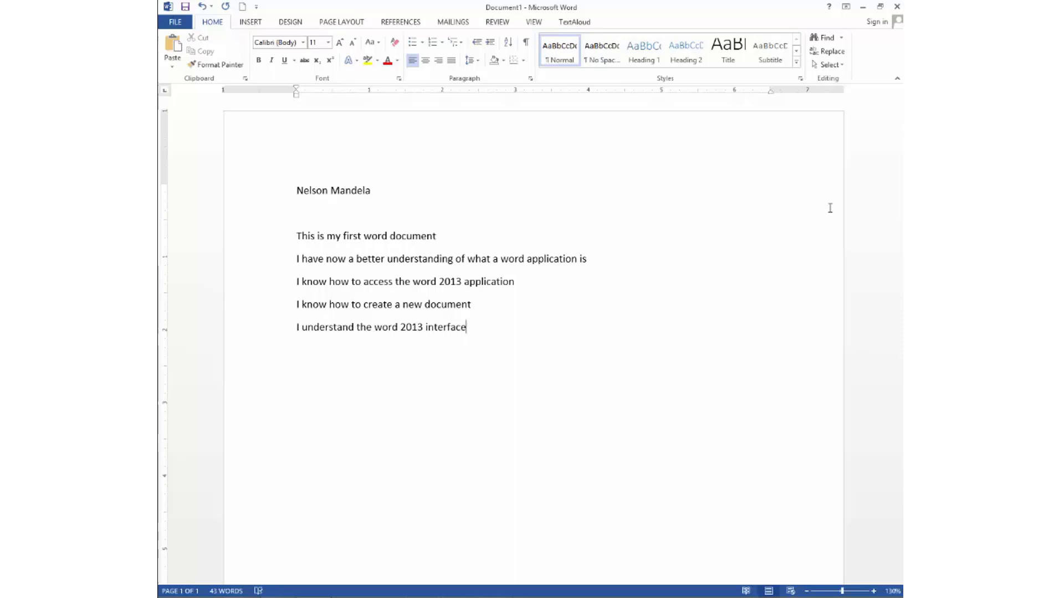
Start saving the document under a new name on the computer, browsing for the storage folder.
click(182, 23)
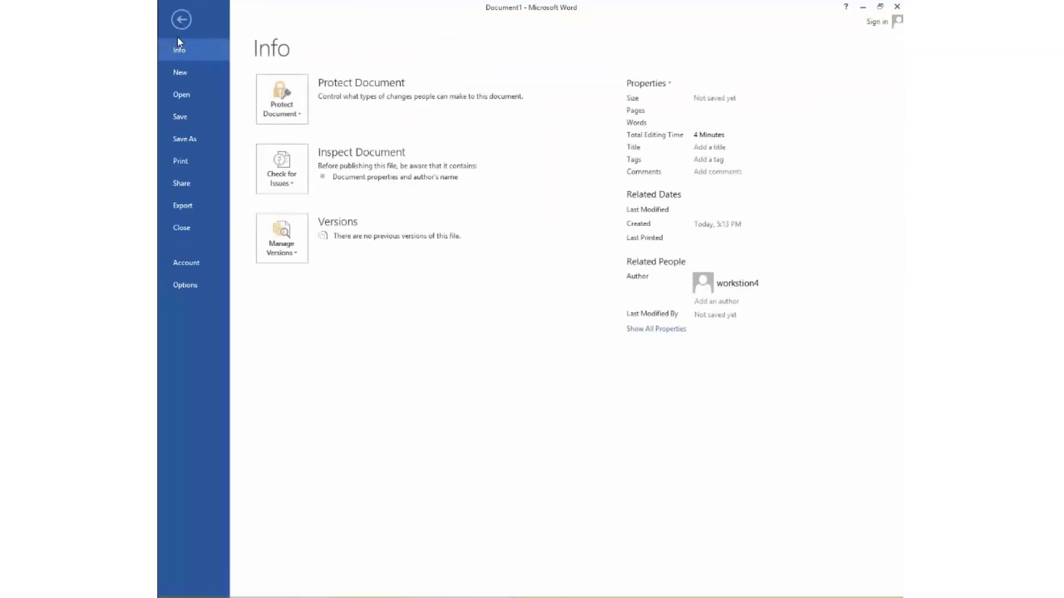
click(195, 138)
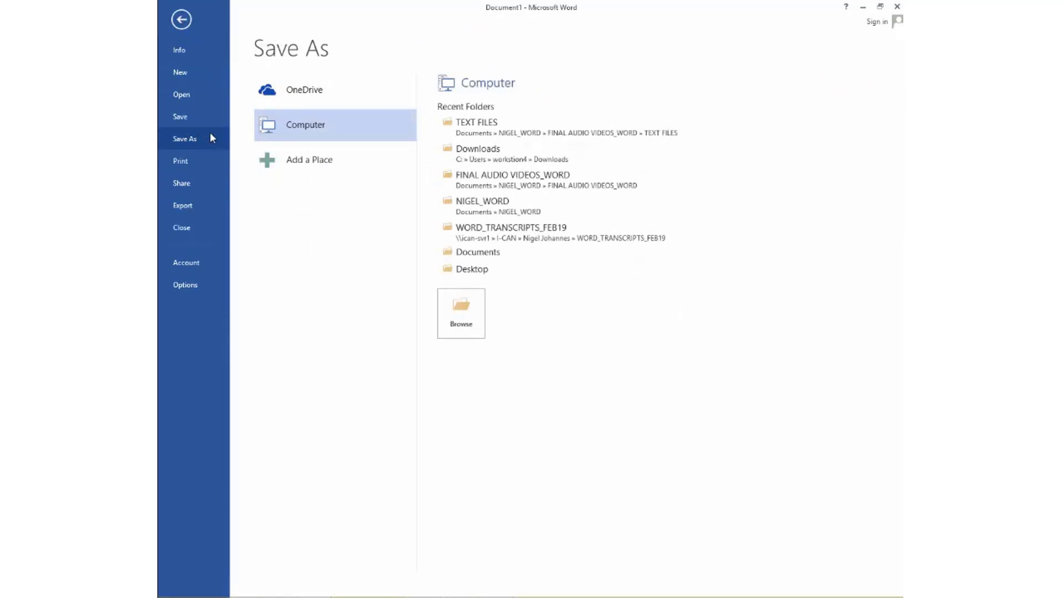
click(335, 137)
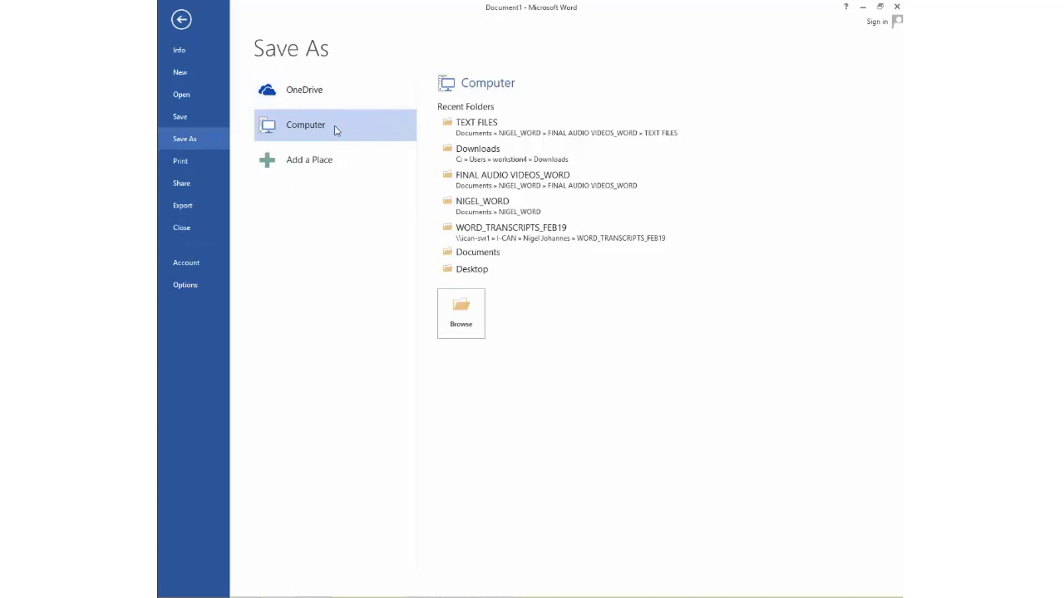
click(462, 328)
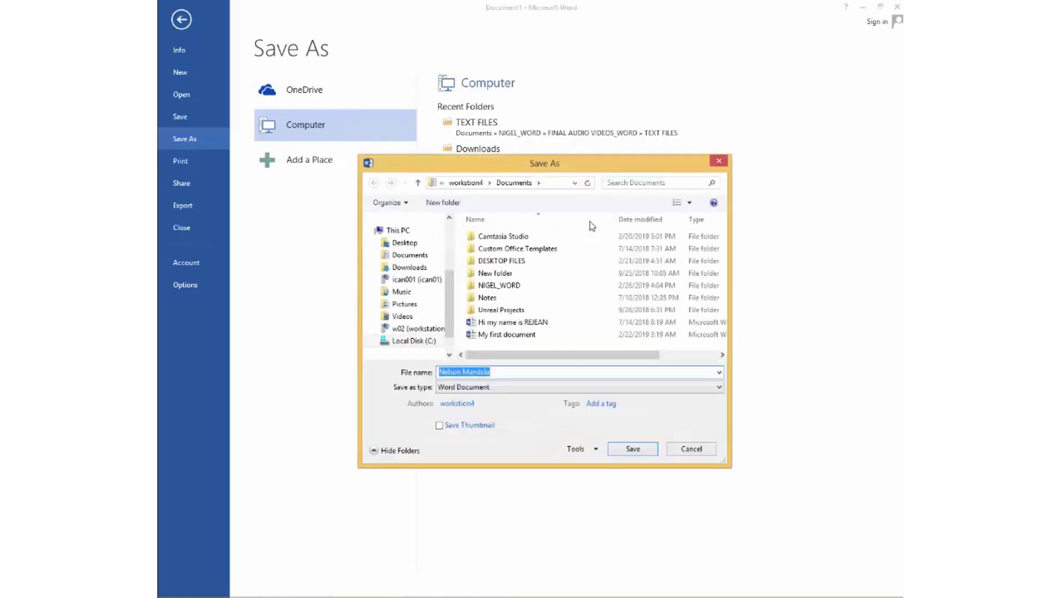
drag(591, 159, 619, 101)
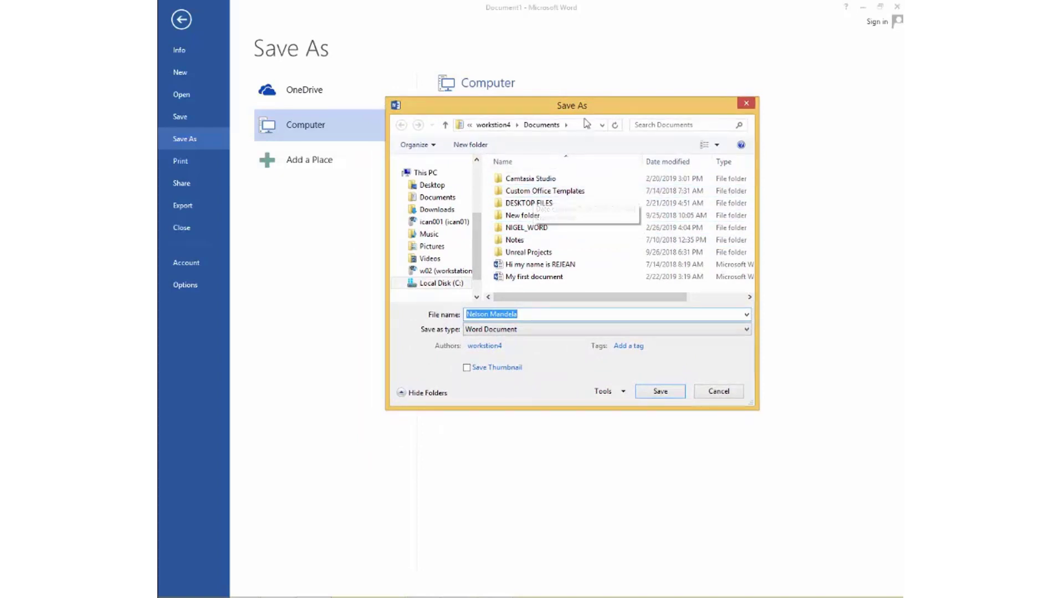
key(ctrl)
key(ctrl)
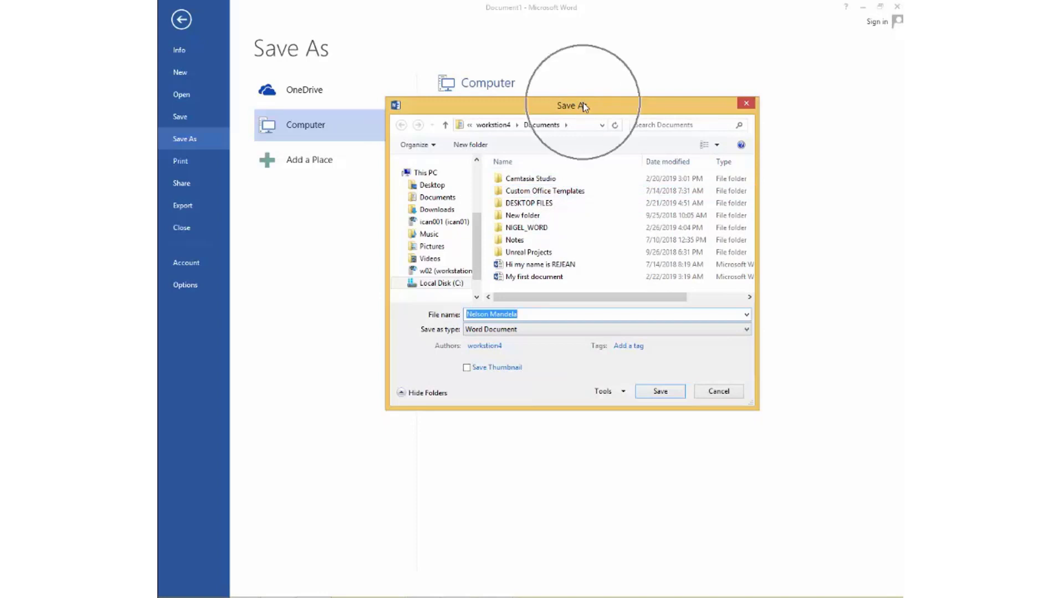
key(ctrl)
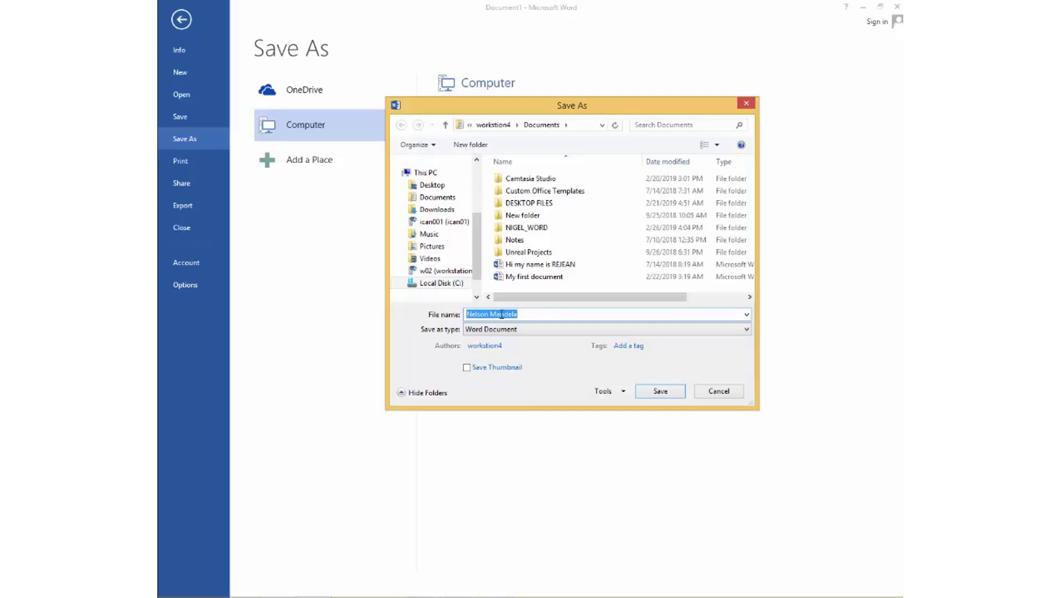
Name the file "My first document" and choose the Documents folder as its save location.
text(My fi)
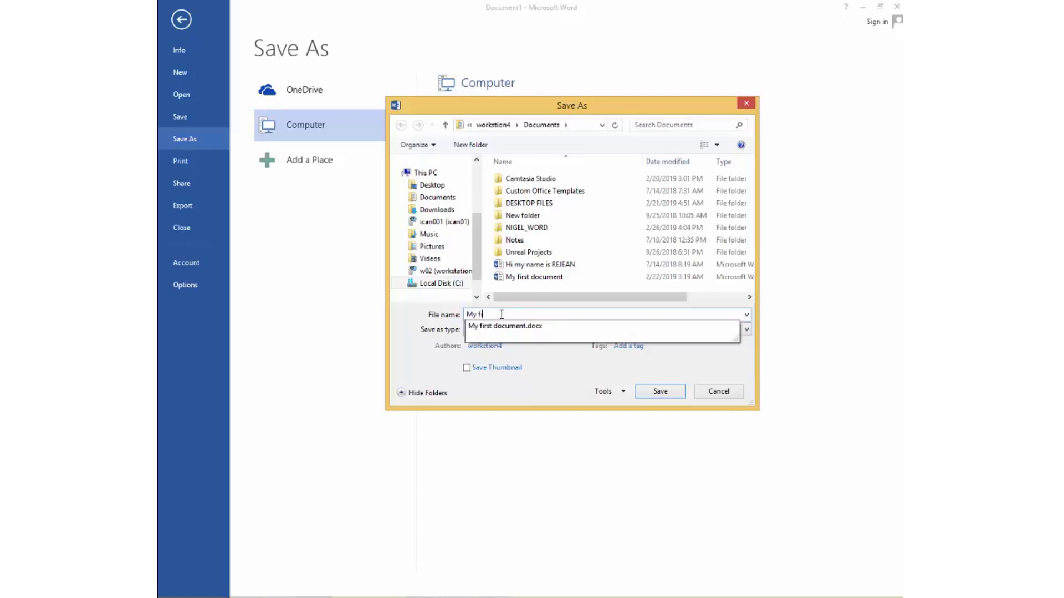
text(rst document)
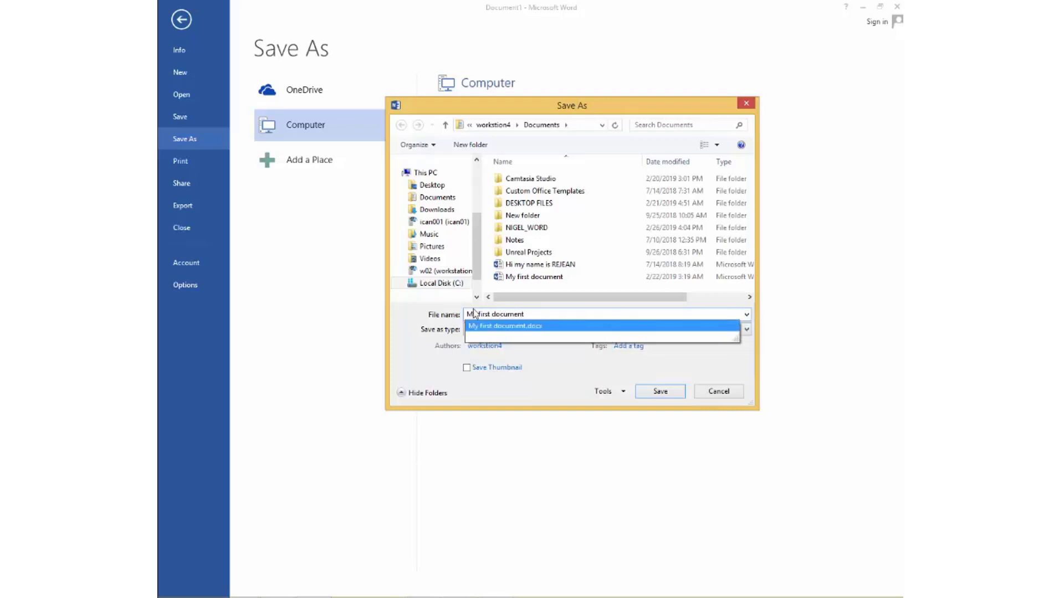
click(434, 317)
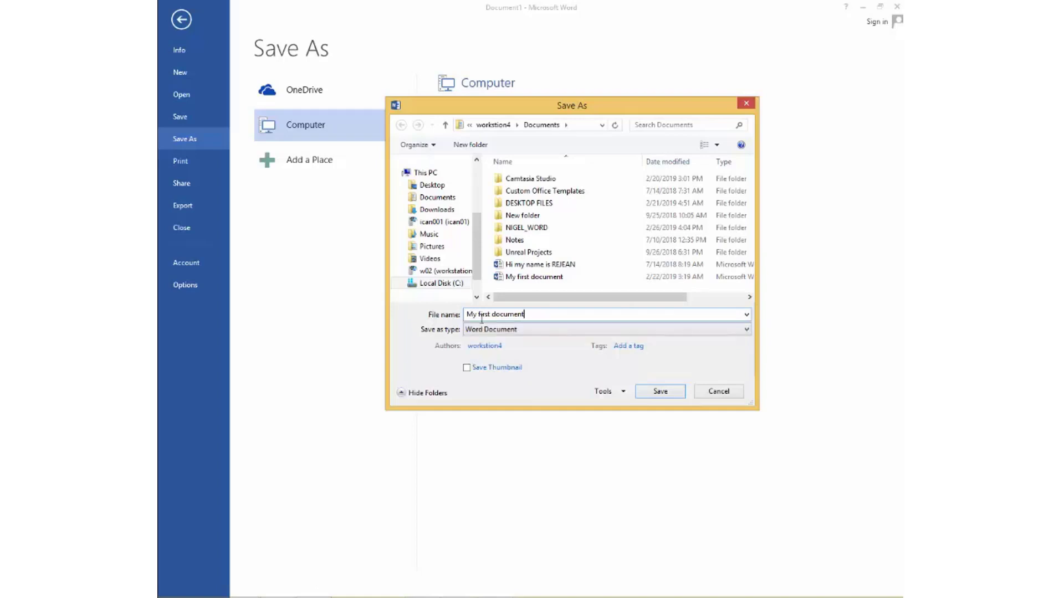
click(741, 330)
key(ctrl)
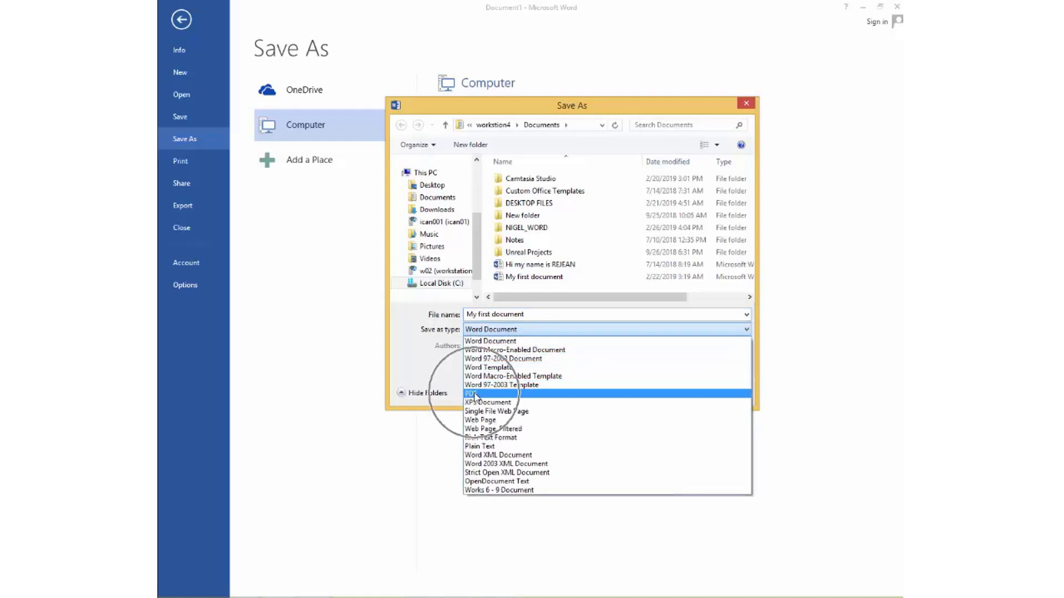
click(436, 323)
click(429, 199)
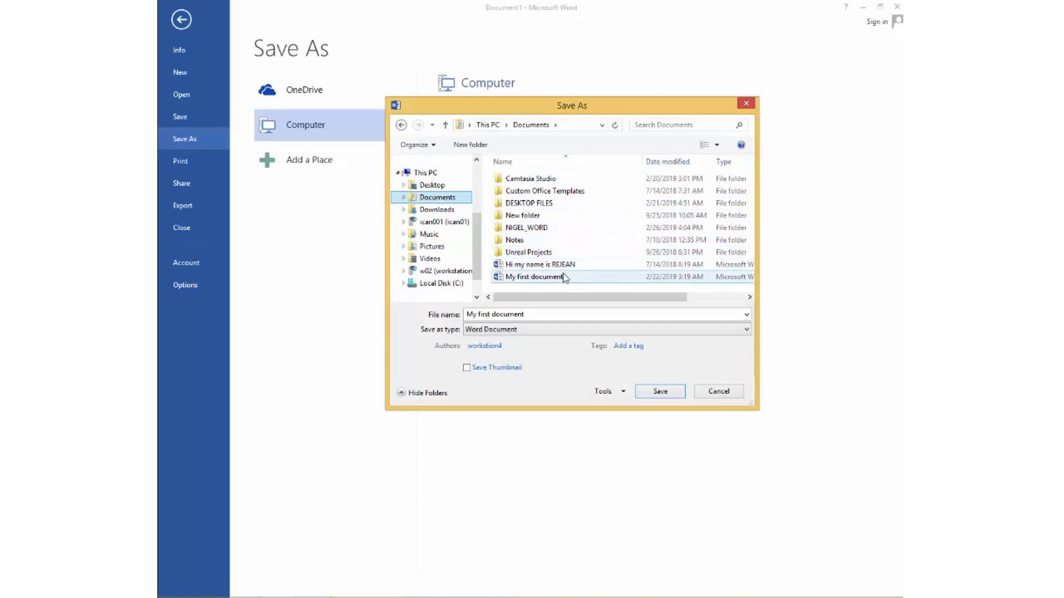
Extend the file name to "My first document 1" and save the file as a Word Document.
click(528, 315)
click(528, 314)
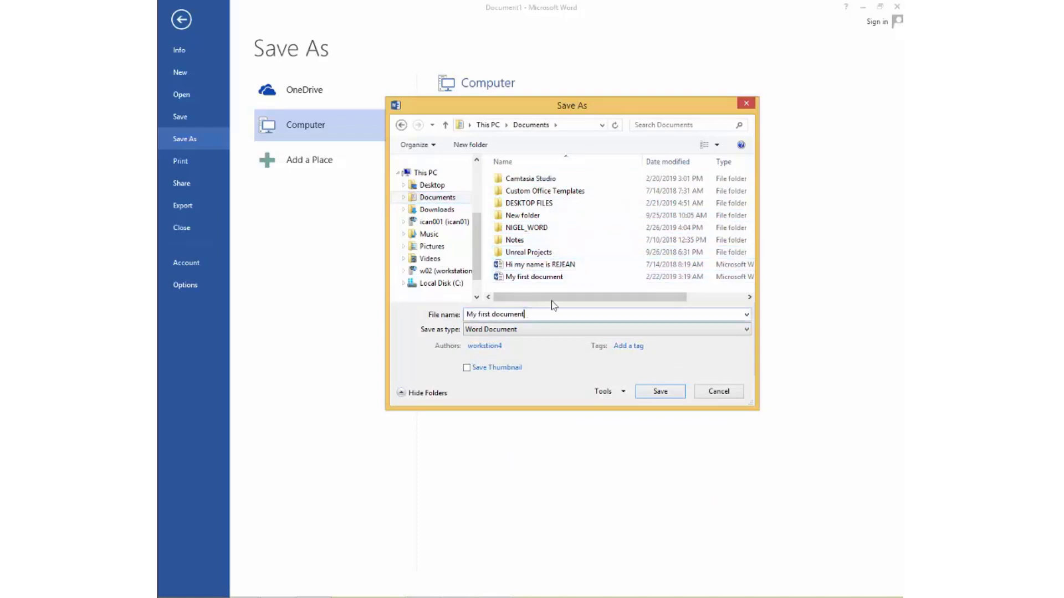
text(14)
key(BackSpace)
click(661, 392)
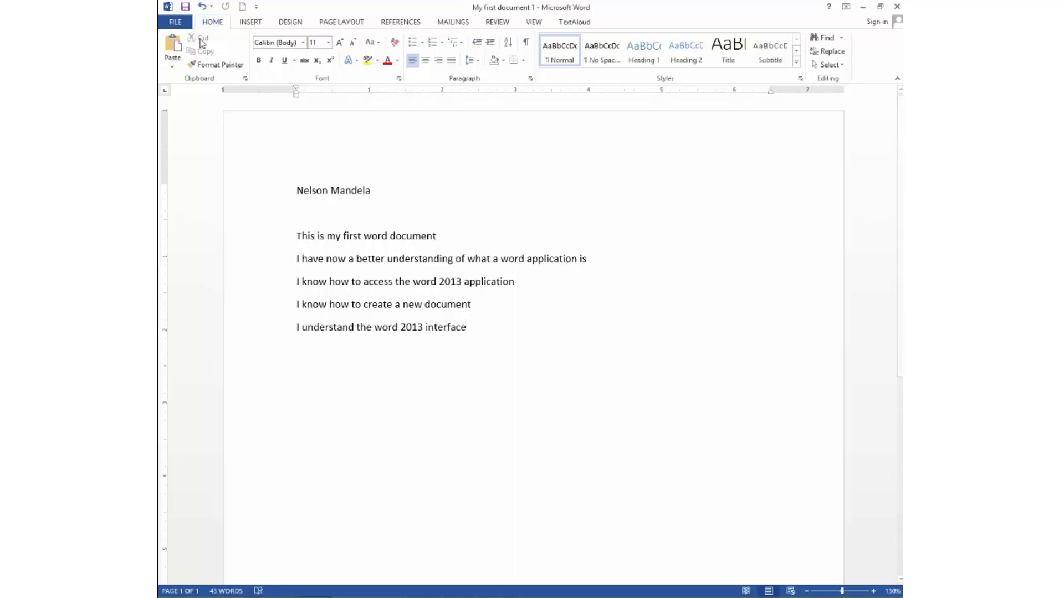
Close the saved document and exit Word.
click(185, 25)
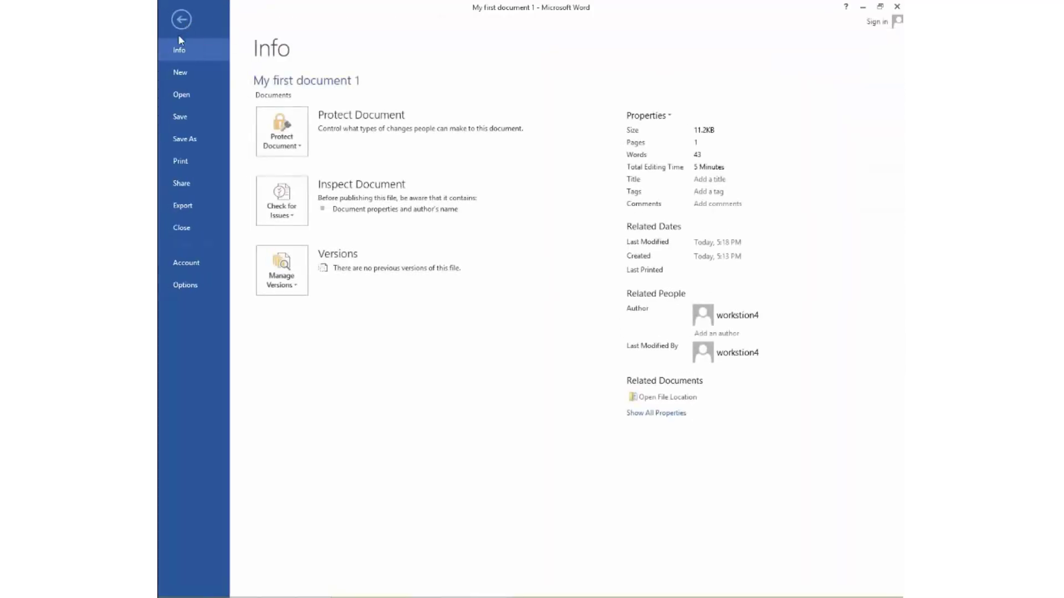
click(192, 231)
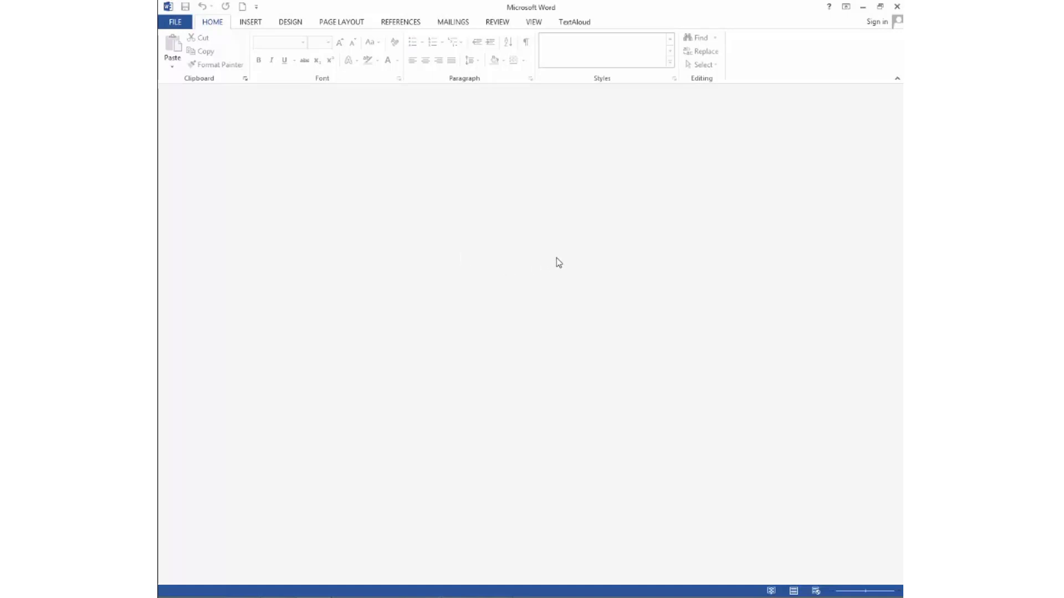
click(897, 7)
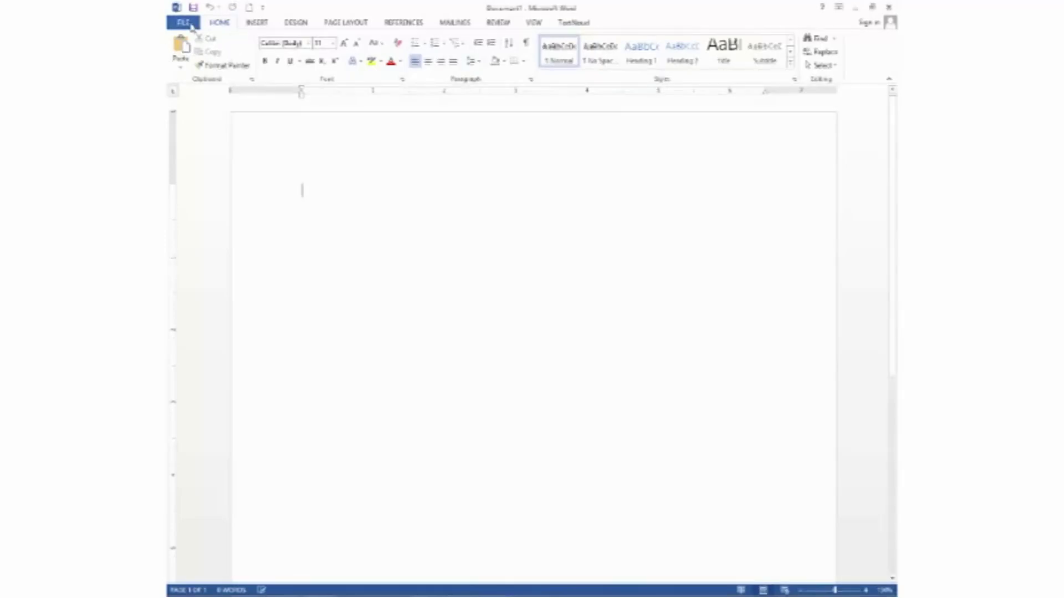
Open the saved file "My first document 1" from the Documents folder on the computer.
click(190, 26)
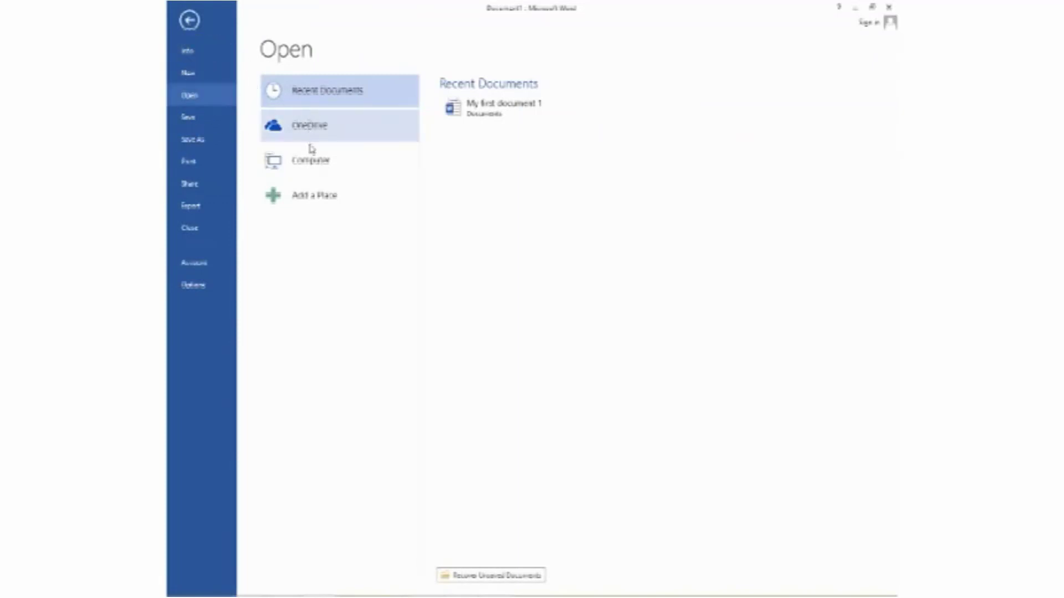
click(308, 165)
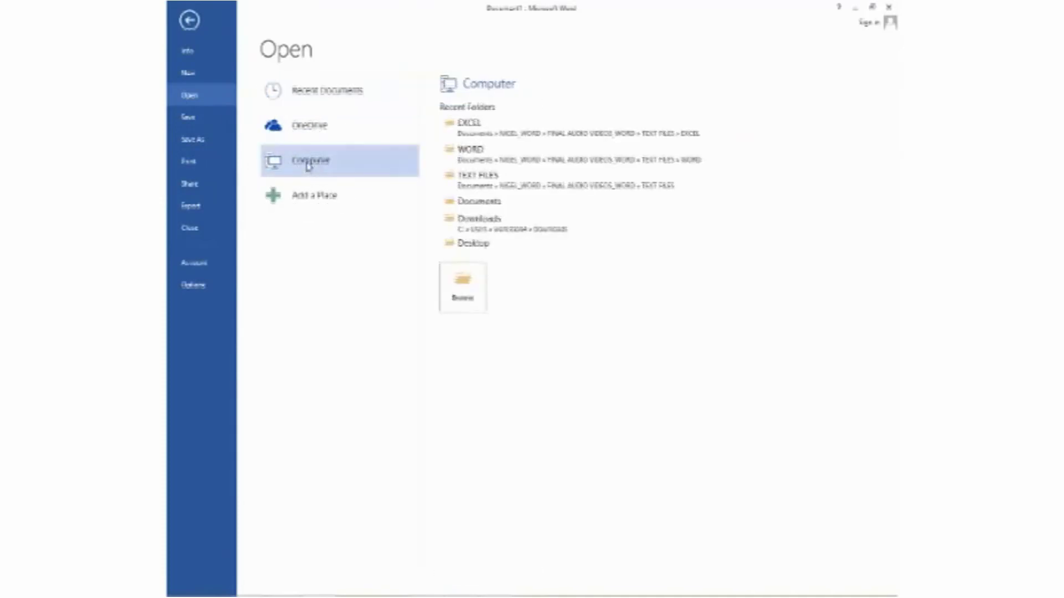
click(463, 294)
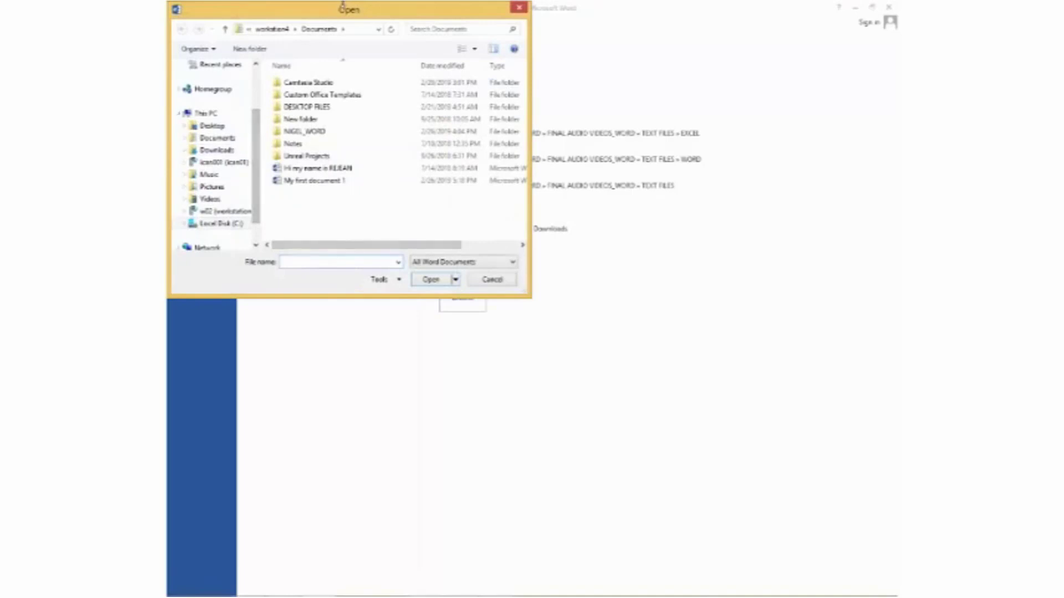
drag(342, 7, 532, 100)
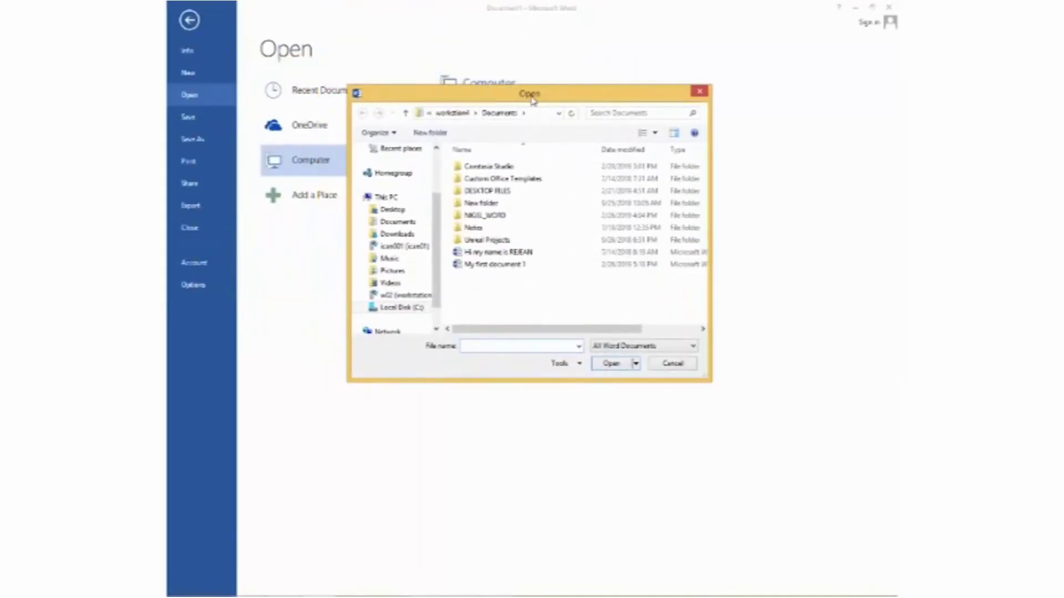
click(398, 222)
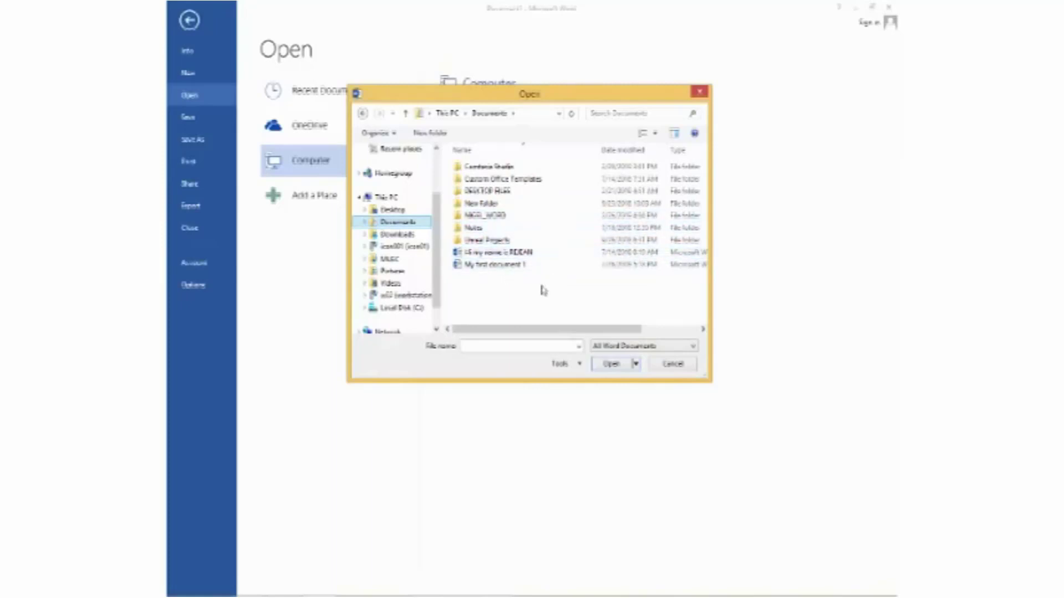
click(515, 266)
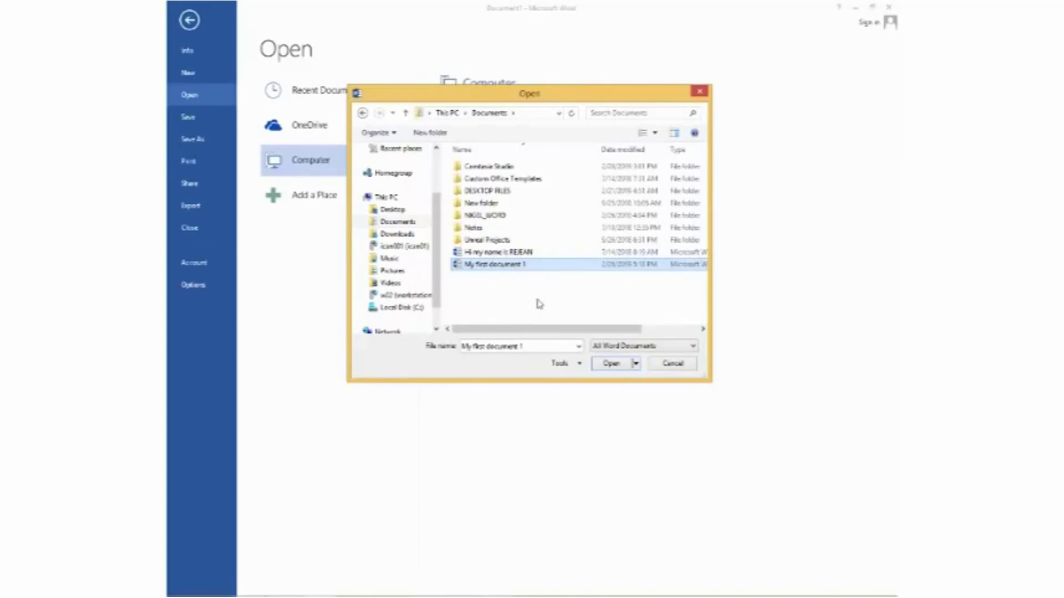
click(615, 368)
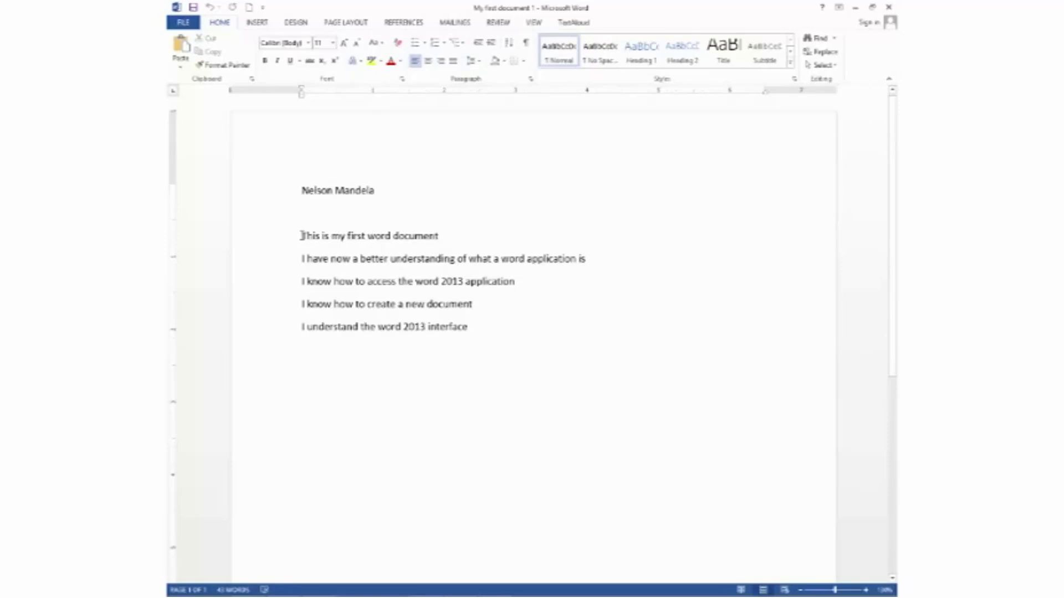
Make the line "This is my first word document" bold, switching the bold formatting off and on again.
drag(302, 236, 434, 238)
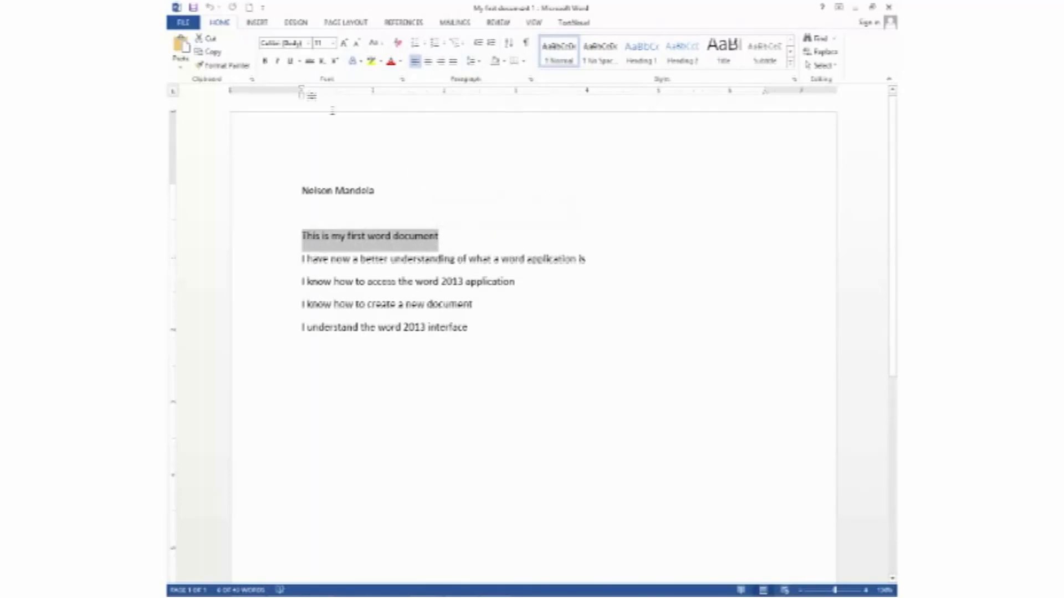
key(ctrl)
key(ctrl)
key(ctrl)
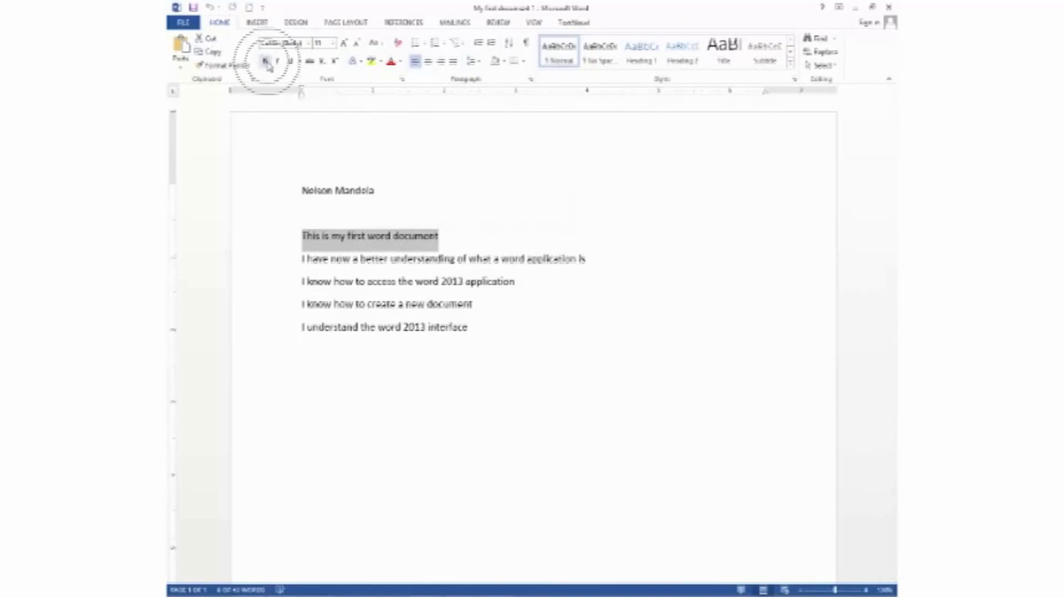
key(ctrl)
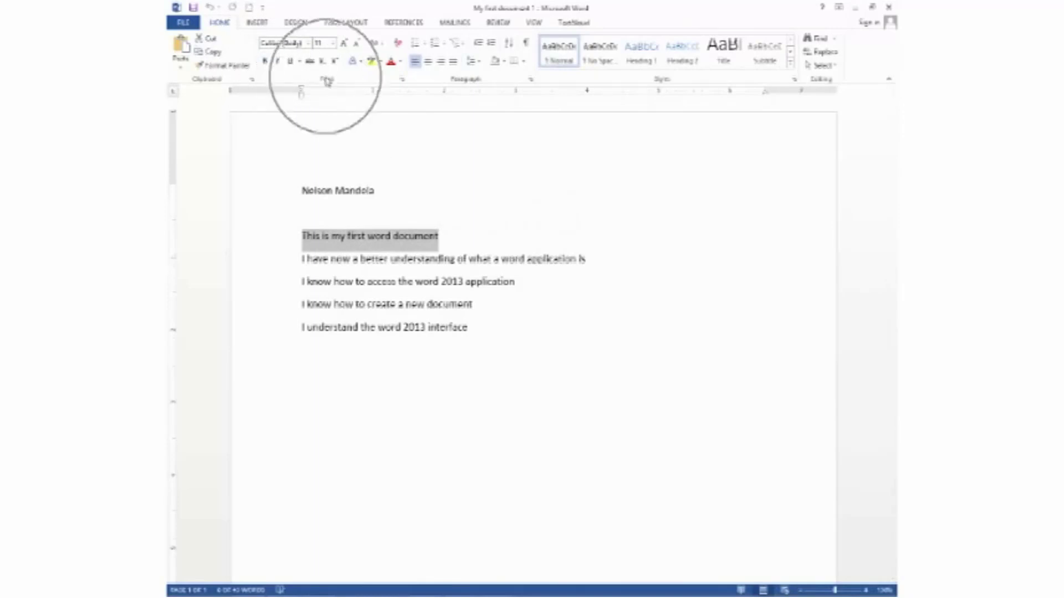
click(266, 62)
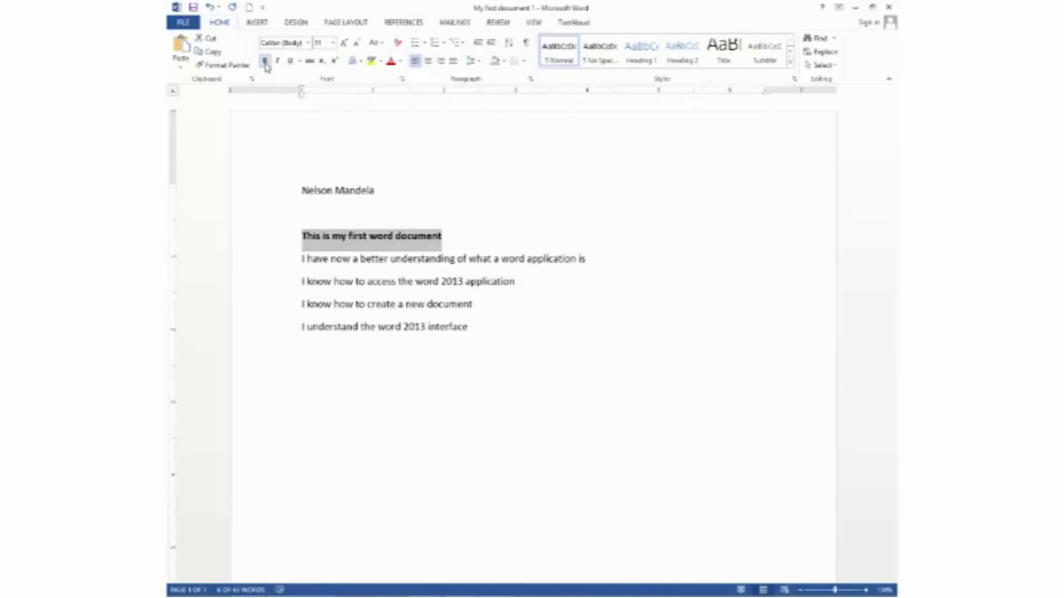
click(266, 64)
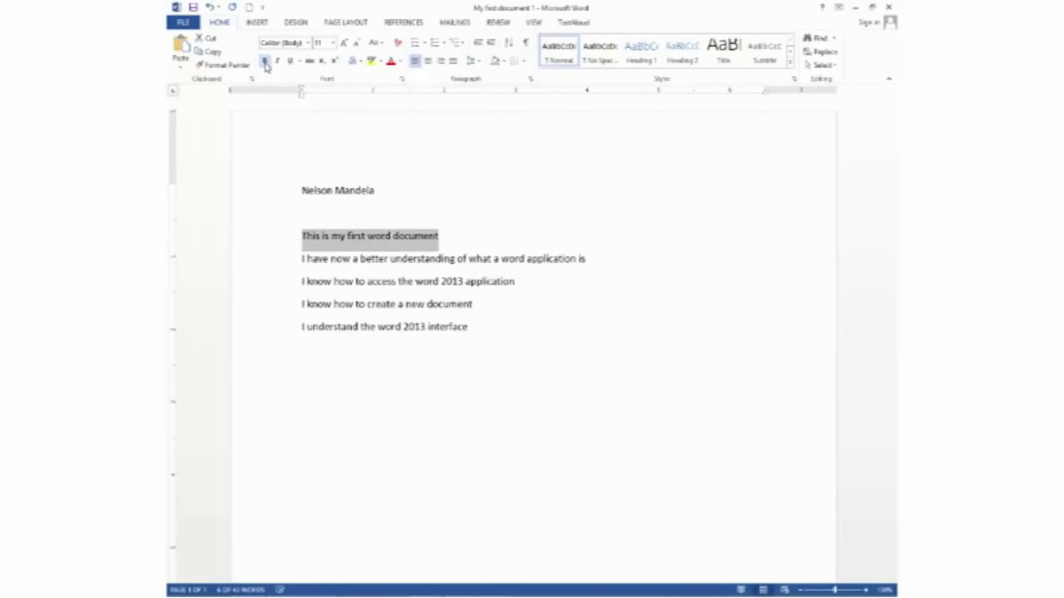
click(266, 62)
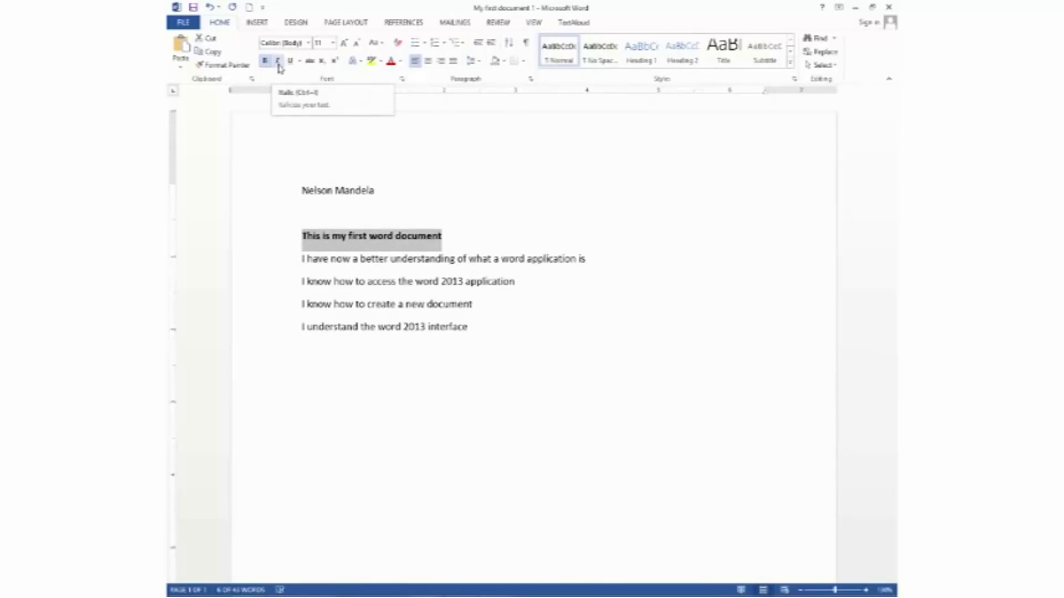
Italicize and underline the line "This is my first word document", switching each format off and on again.
click(279, 65)
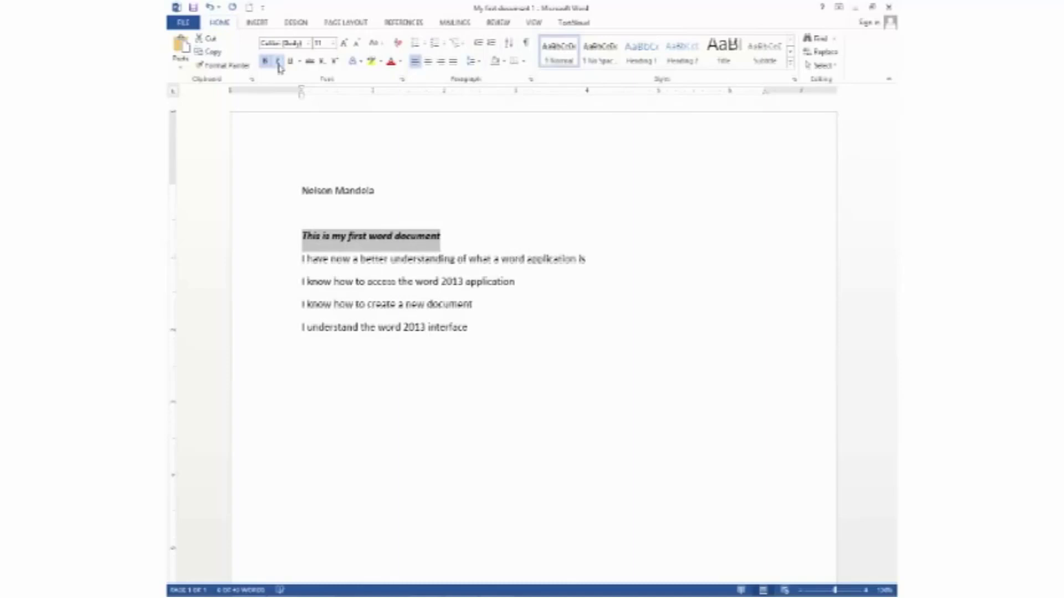
click(279, 65)
click(279, 65)
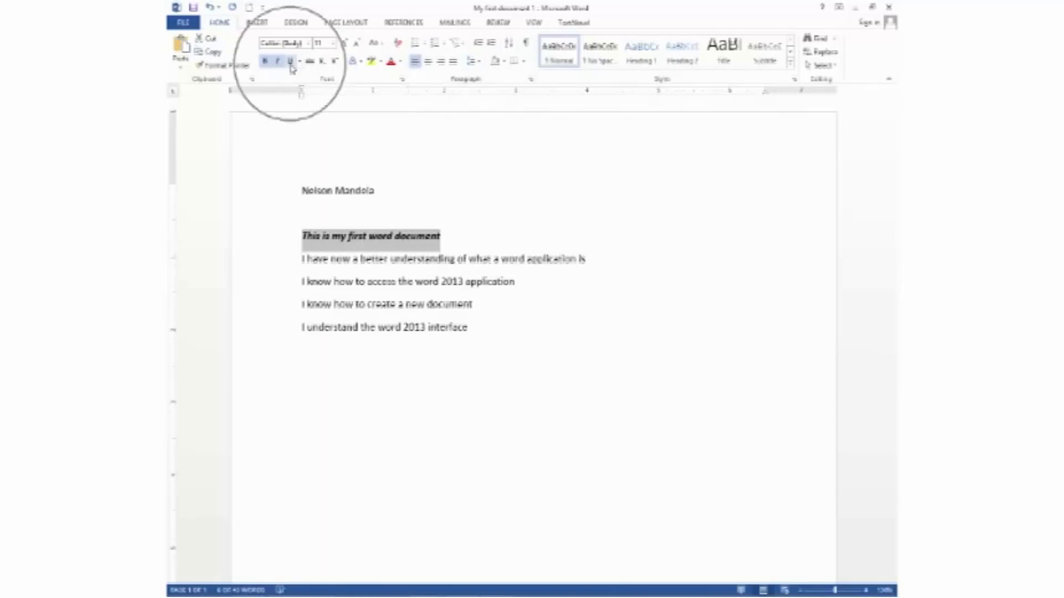
click(292, 64)
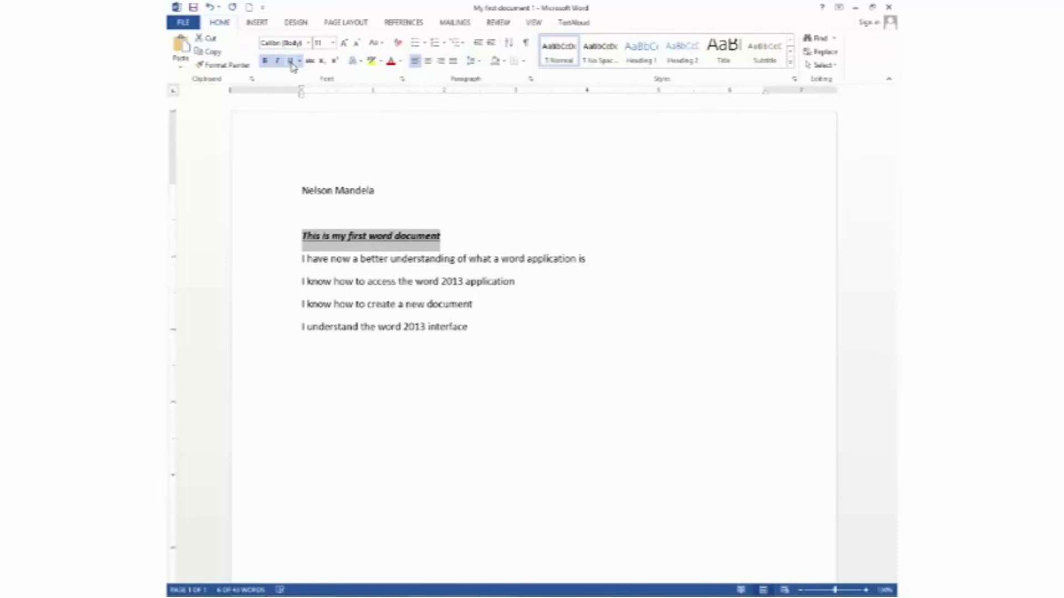
click(292, 63)
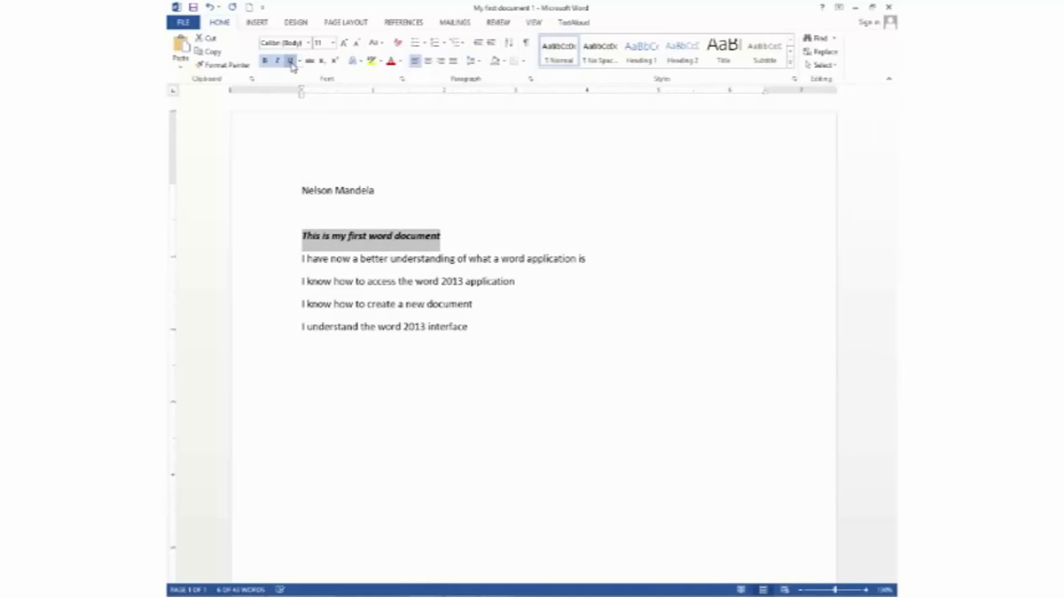
click(292, 62)
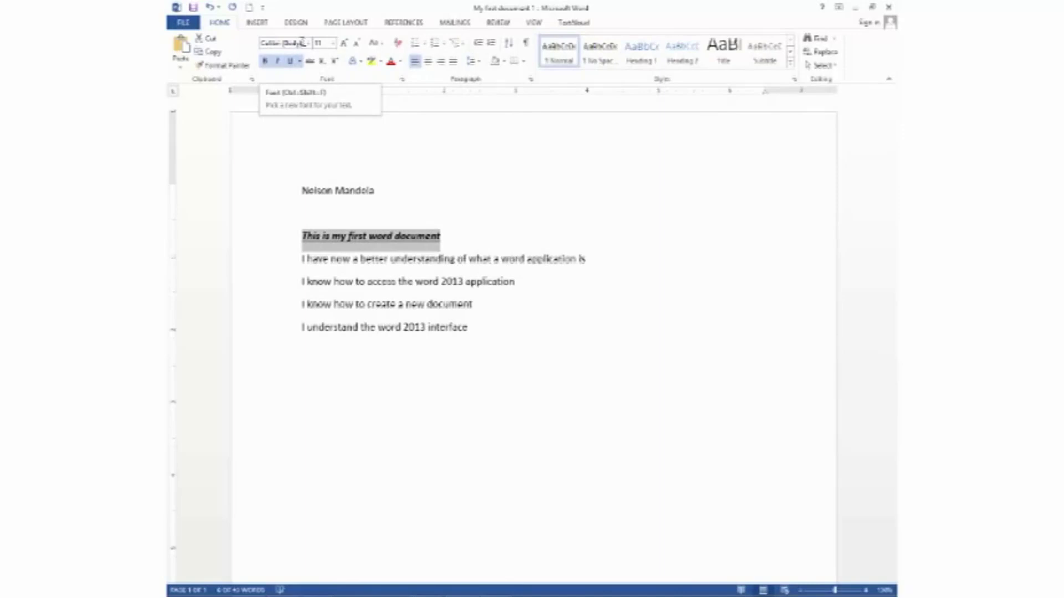
Change the font of the line "This is my first word document" to Comic Sans MS.
click(308, 46)
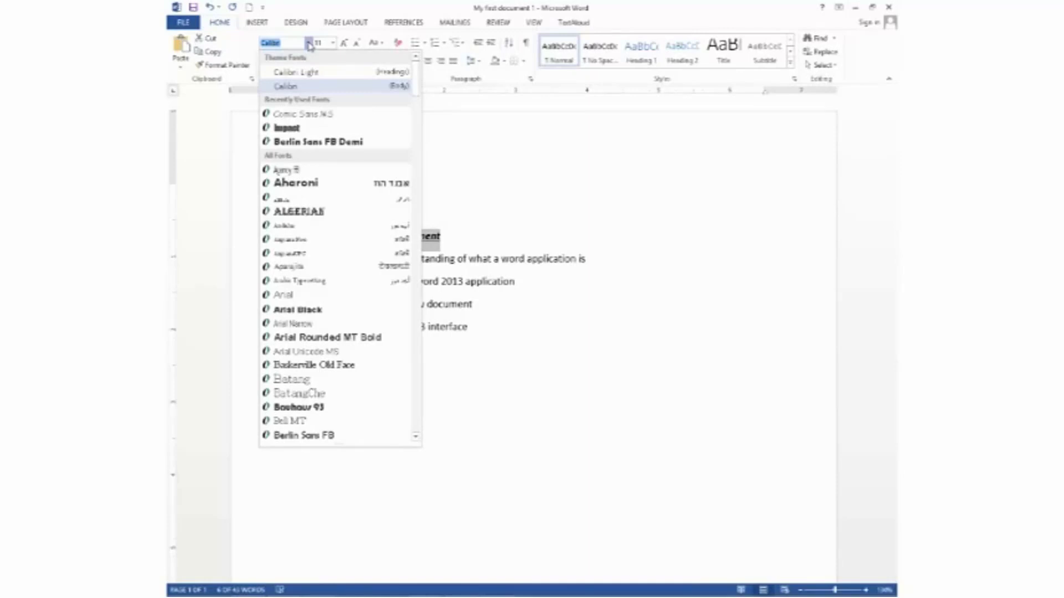
click(310, 115)
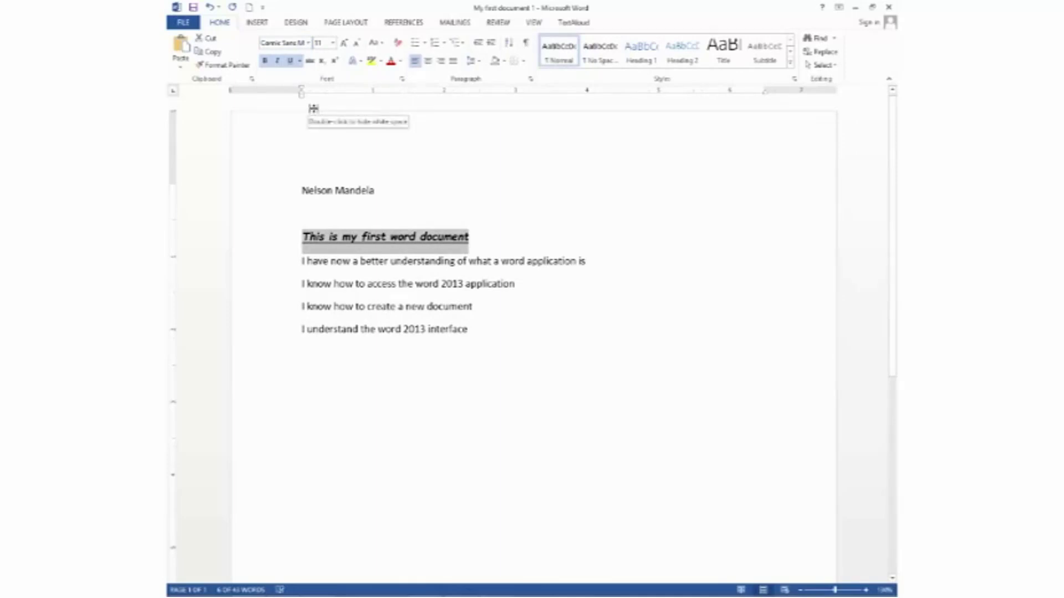
click(309, 43)
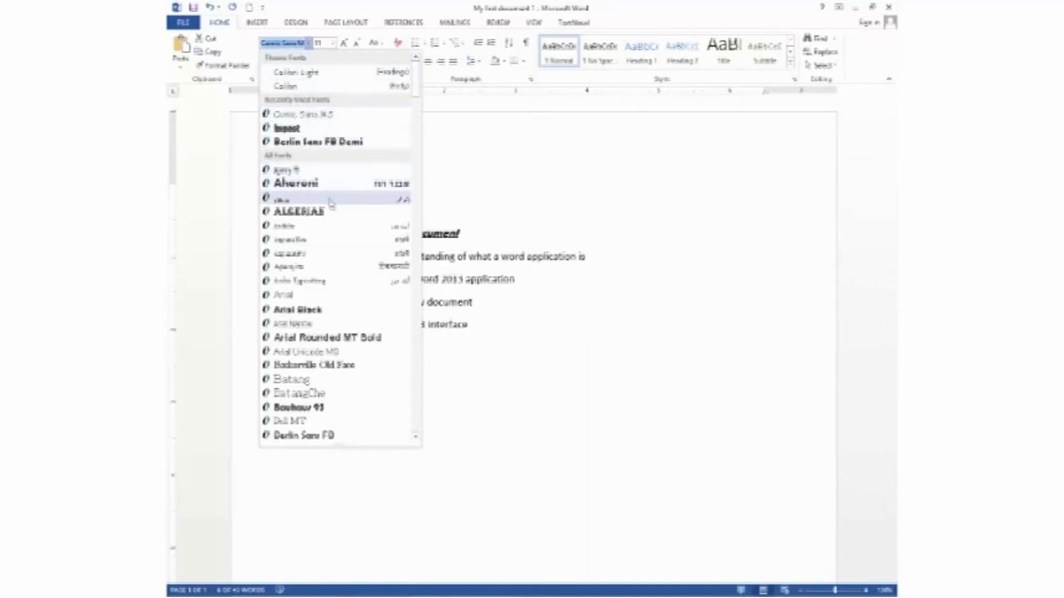
click(441, 107)
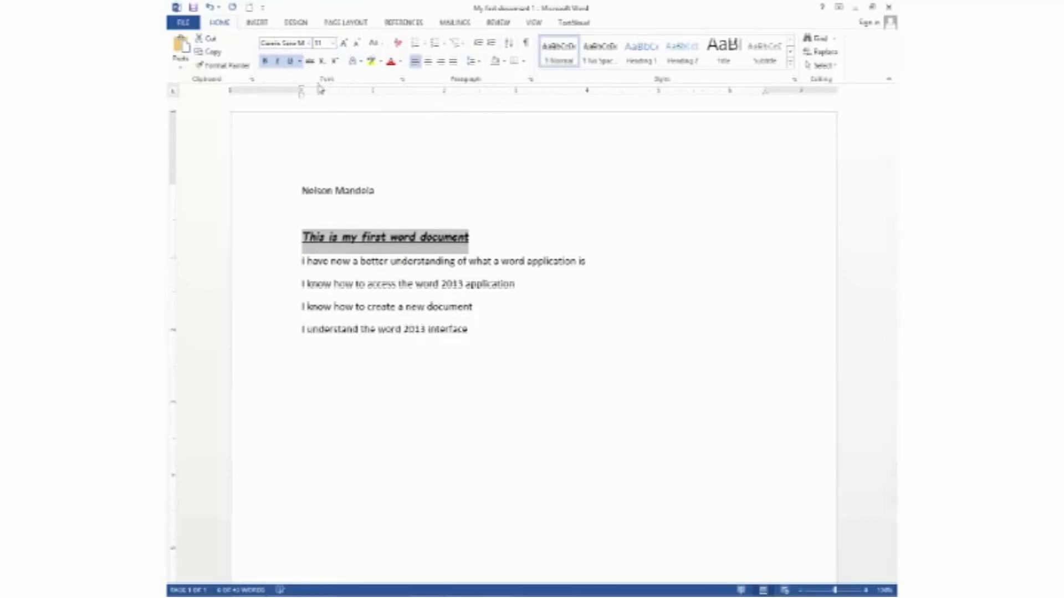
Set the font size of the line "This is my first word document" to 14.
click(332, 45)
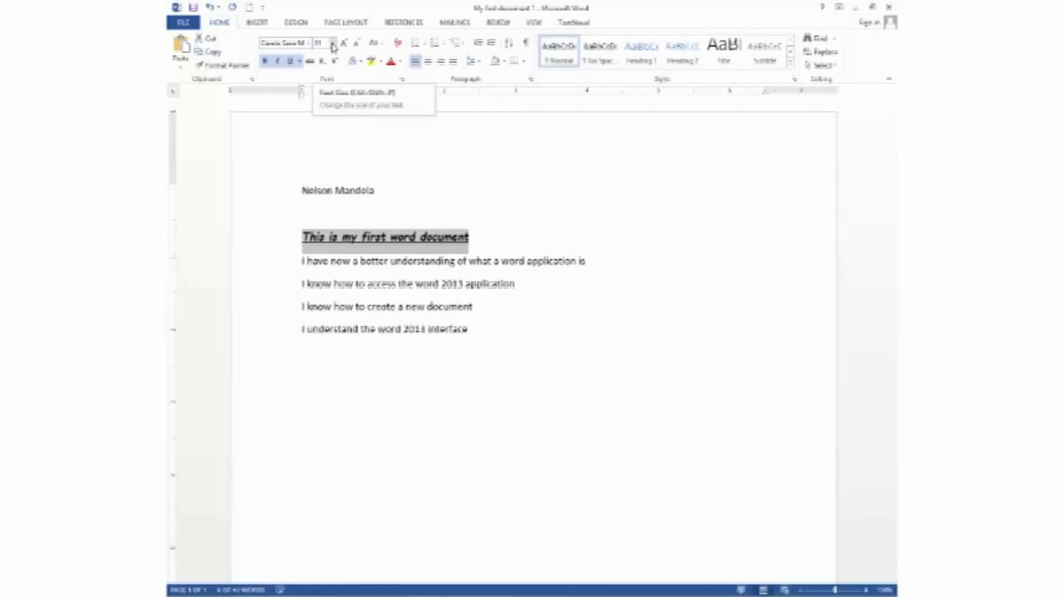
click(333, 46)
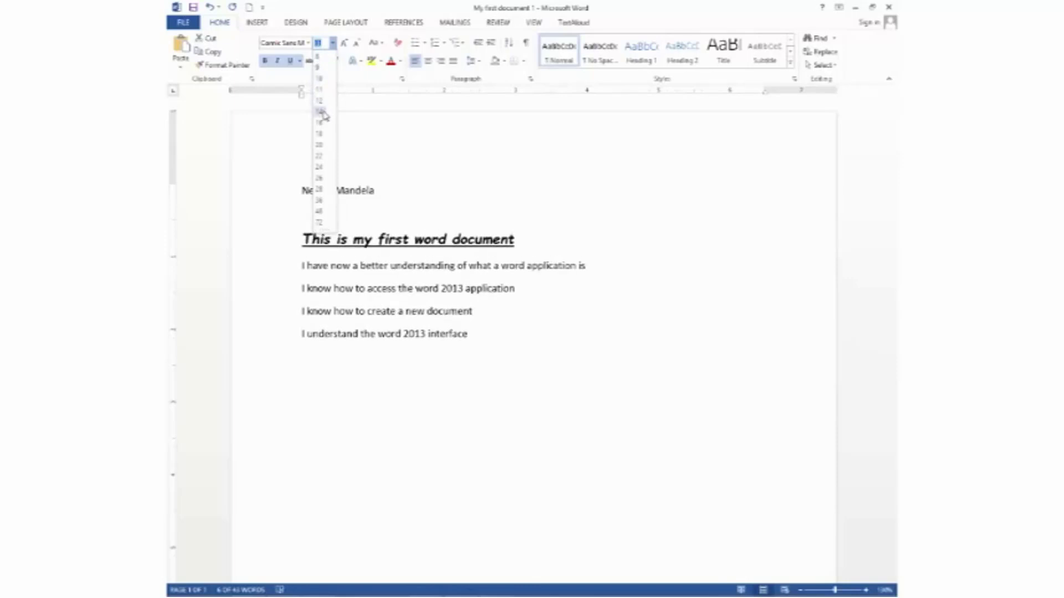
click(325, 49)
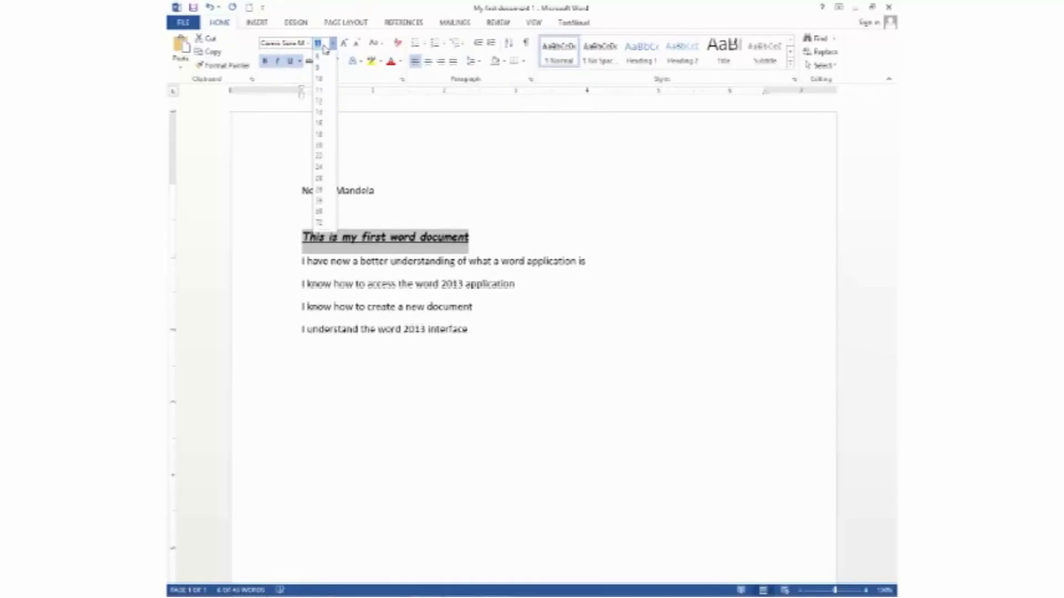
click(320, 112)
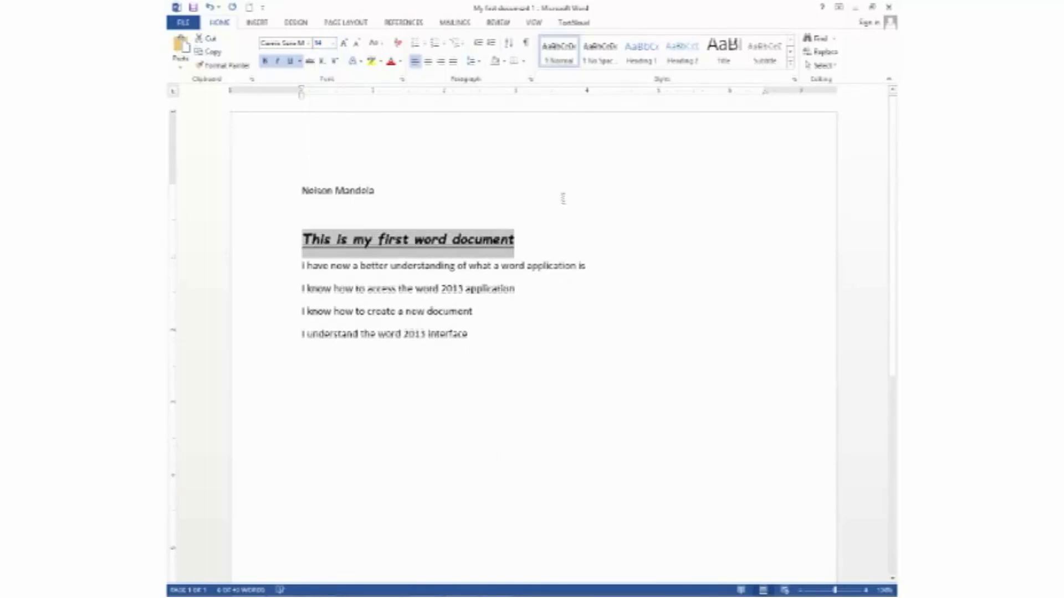
click(332, 44)
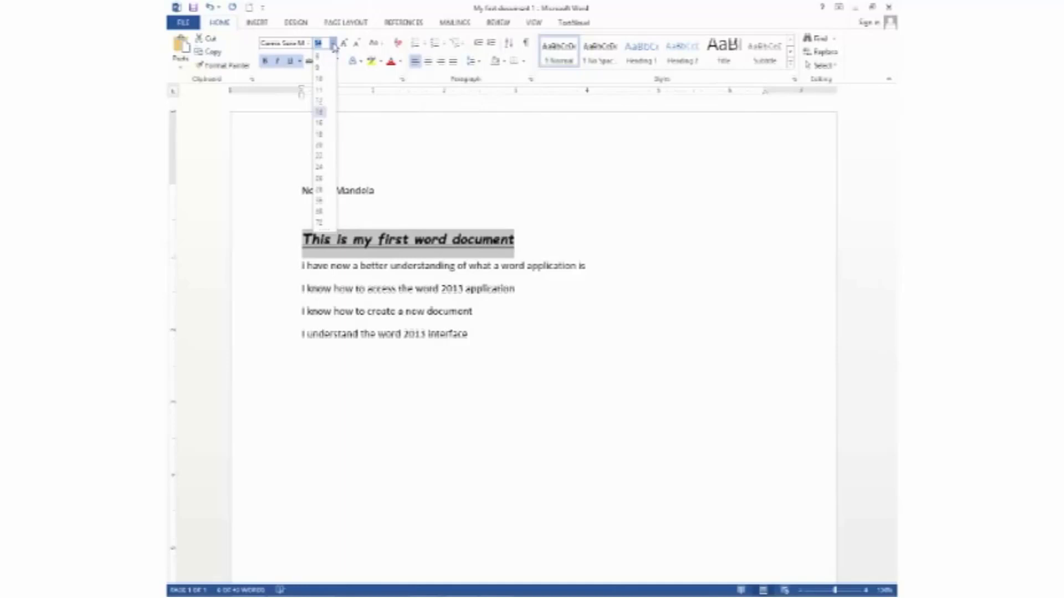
click(333, 44)
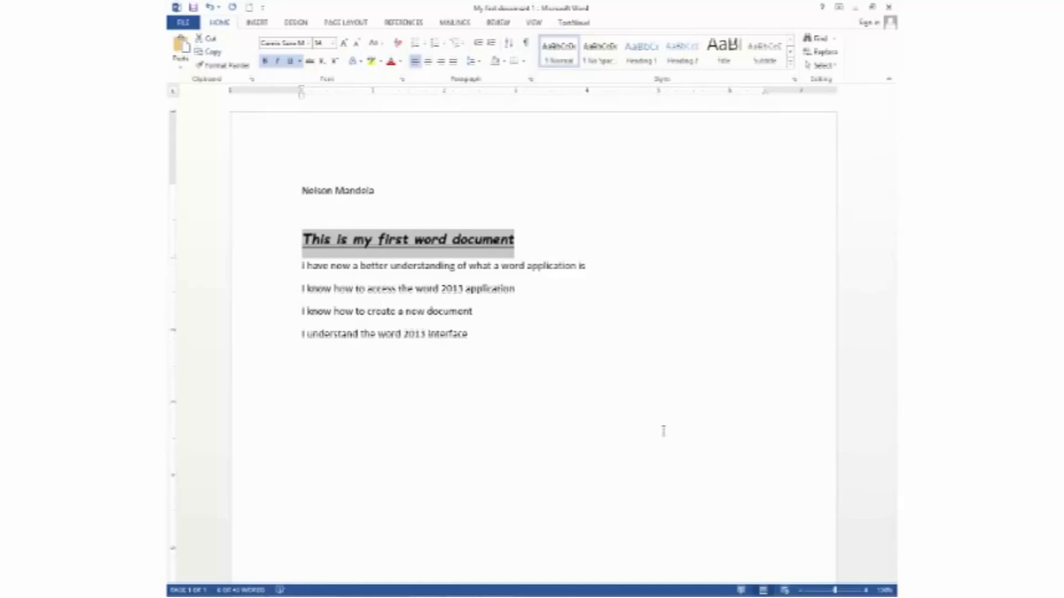
Try the 200% and 75% zoom presets, and adjust the document zoom to 110%.
click(533, 22)
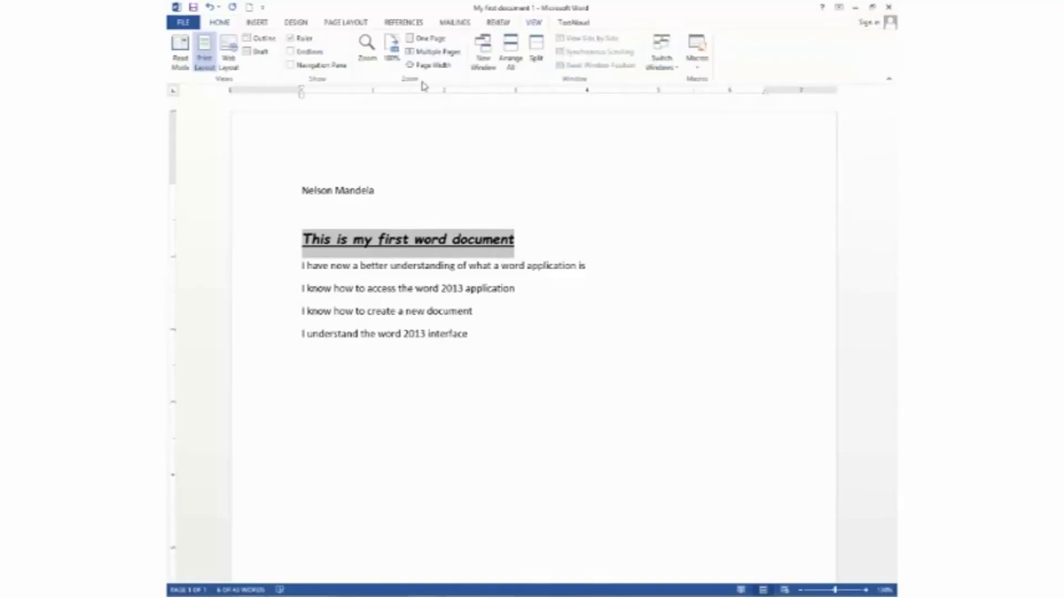
click(365, 52)
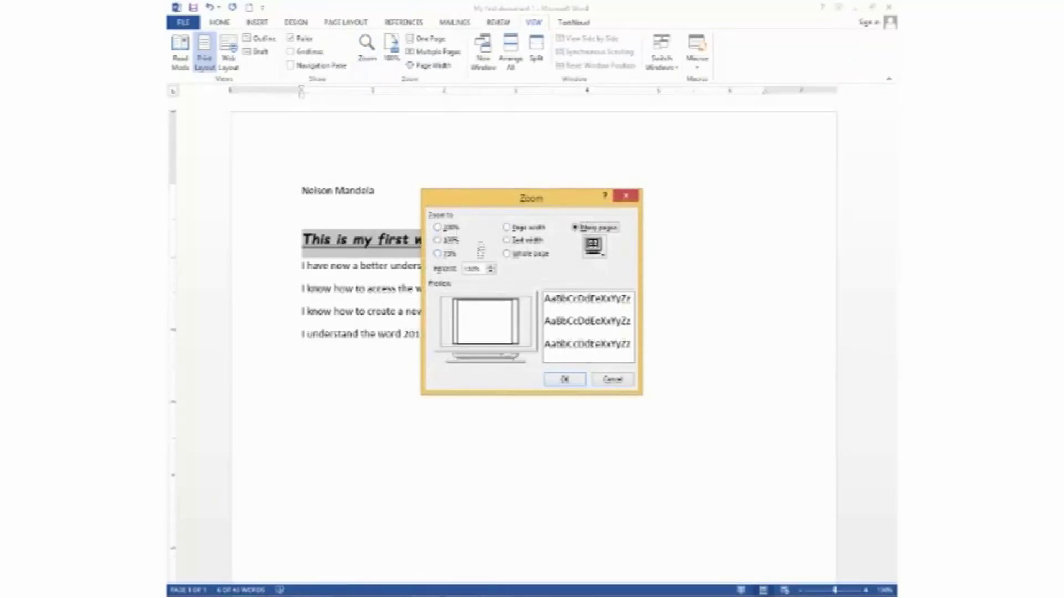
click(439, 228)
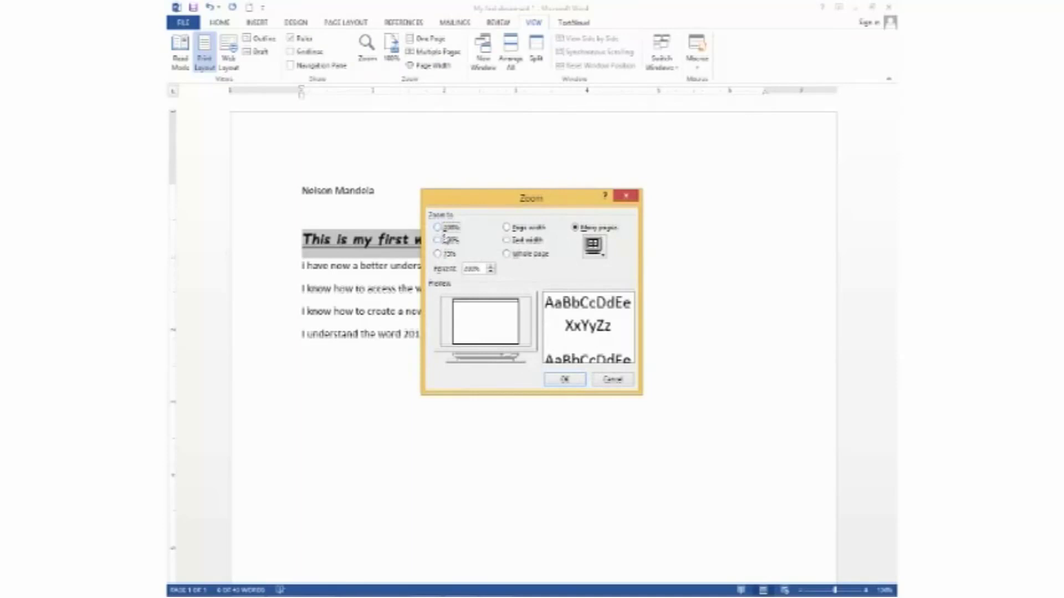
double_click(438, 252)
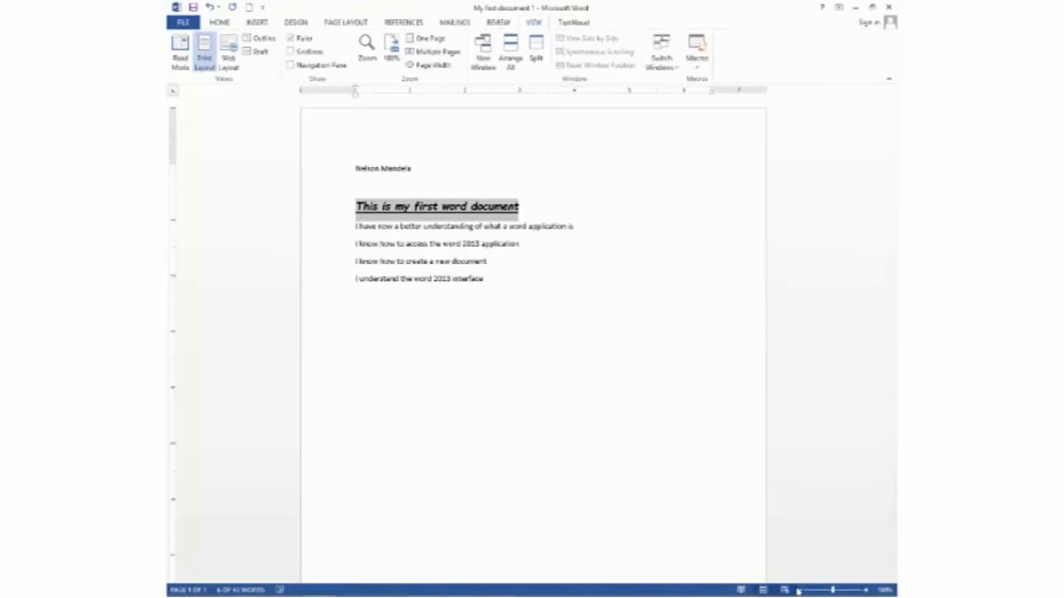
click(799, 590)
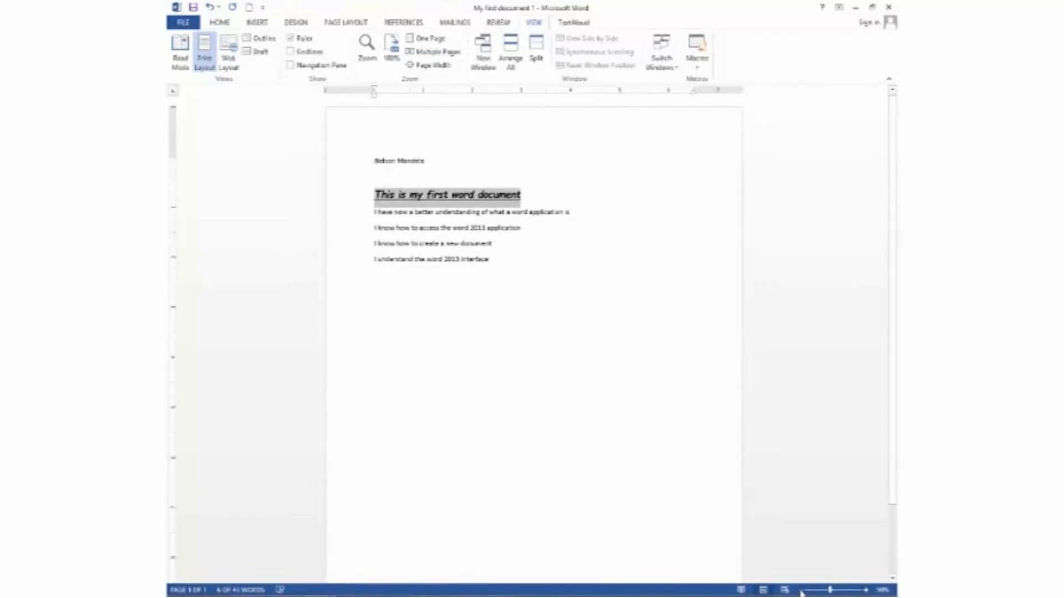
click(866, 591)
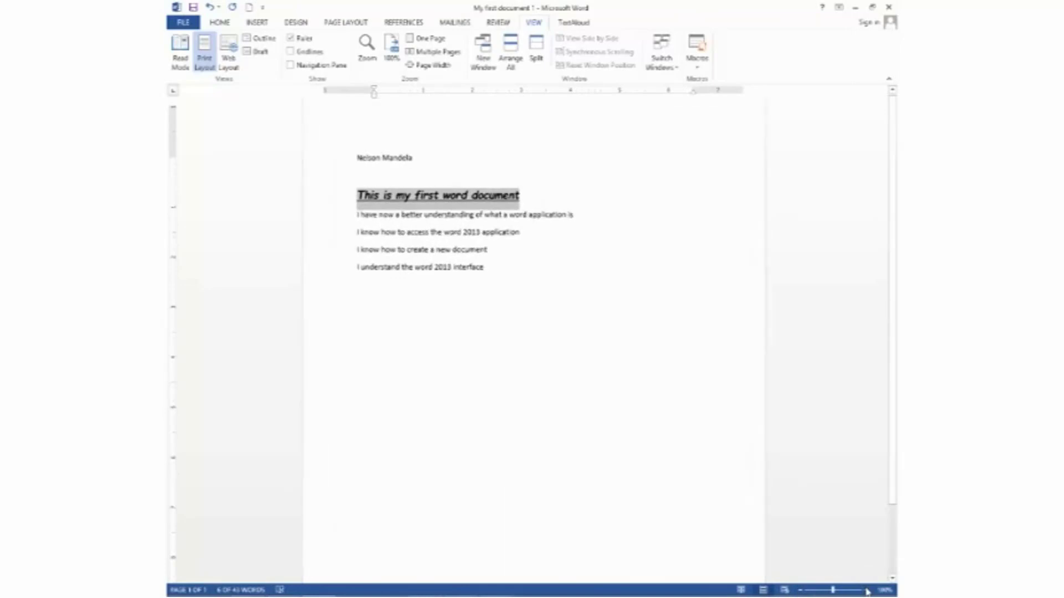
click(866, 591)
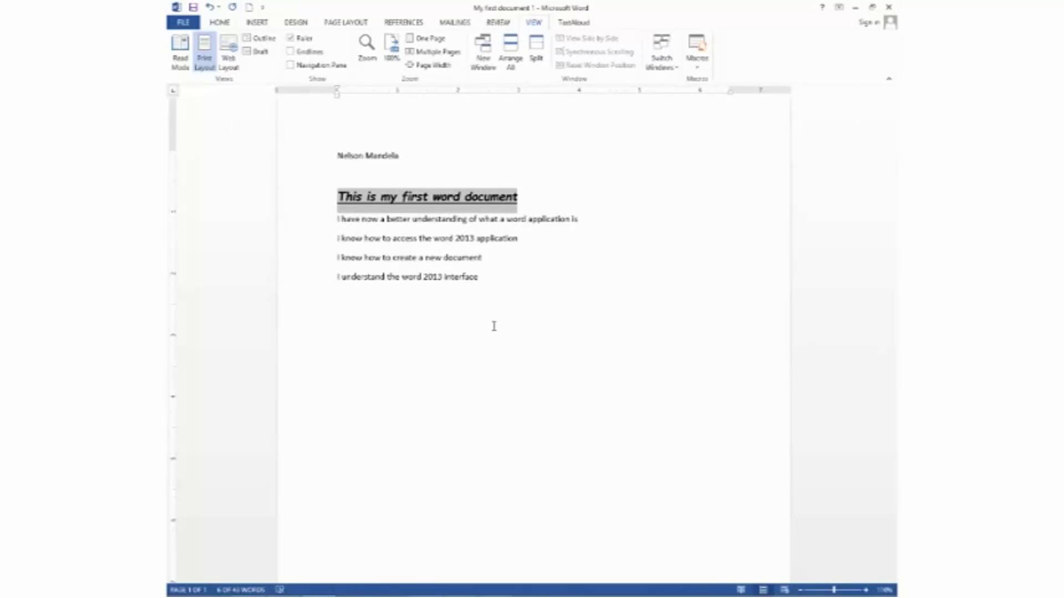
Copy the line "This is my first word document" and paste it after a blank line below "I understand the word 2013 interface".
click(220, 23)
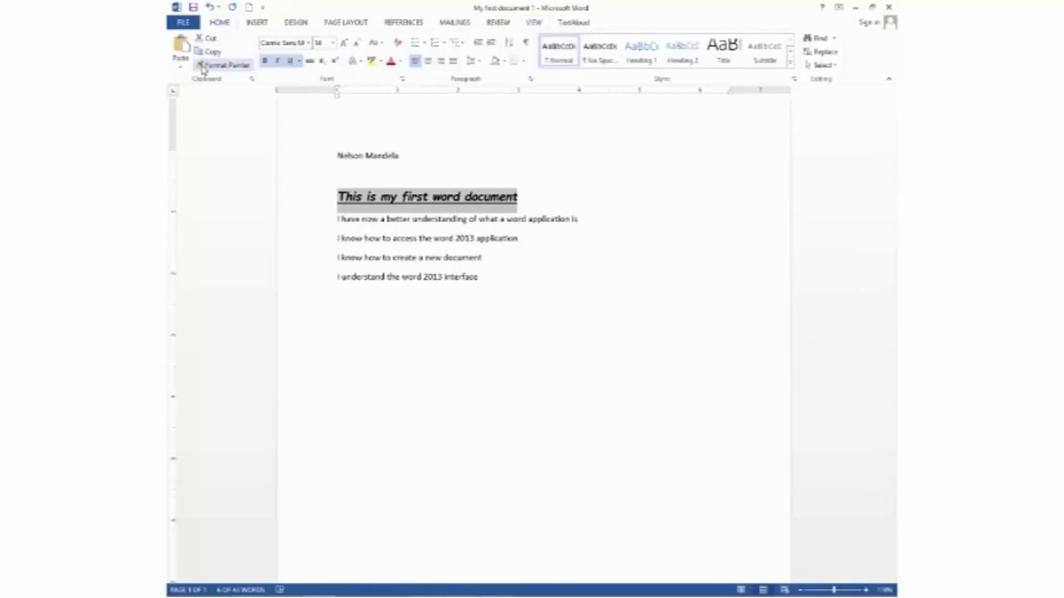
click(221, 56)
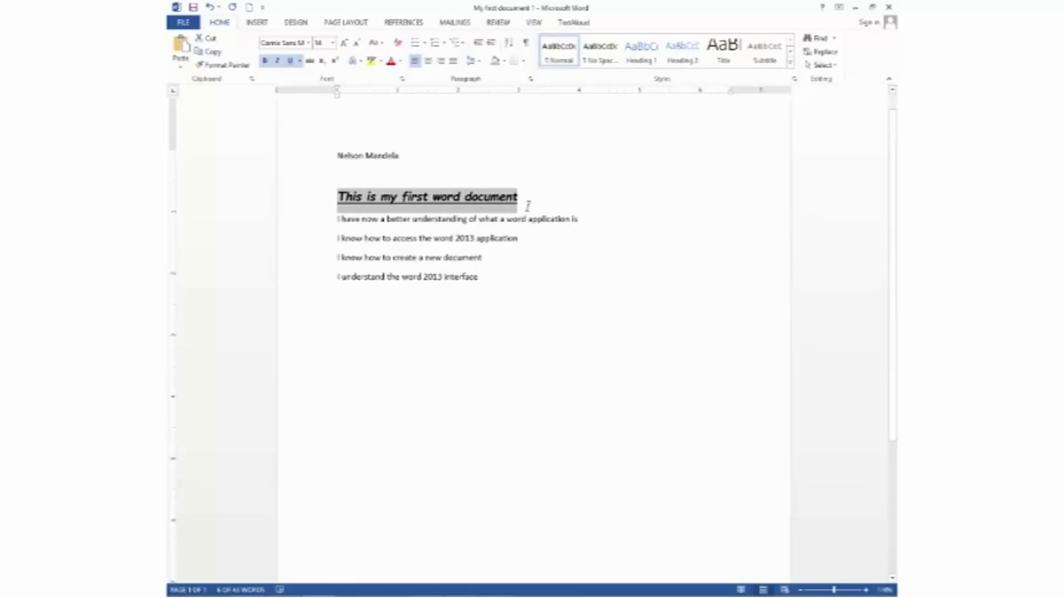
click(215, 53)
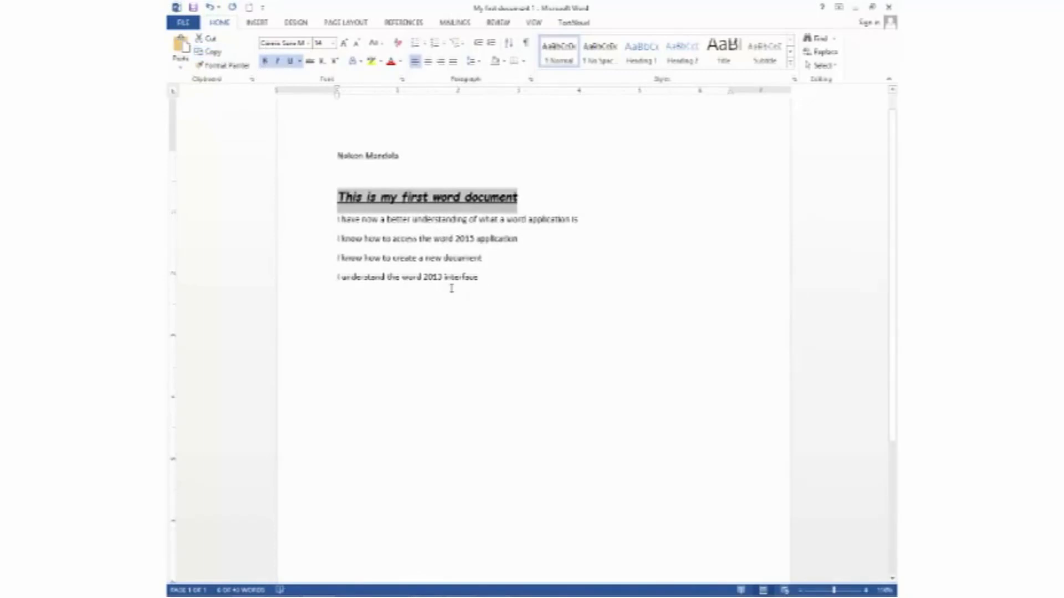
click(349, 301)
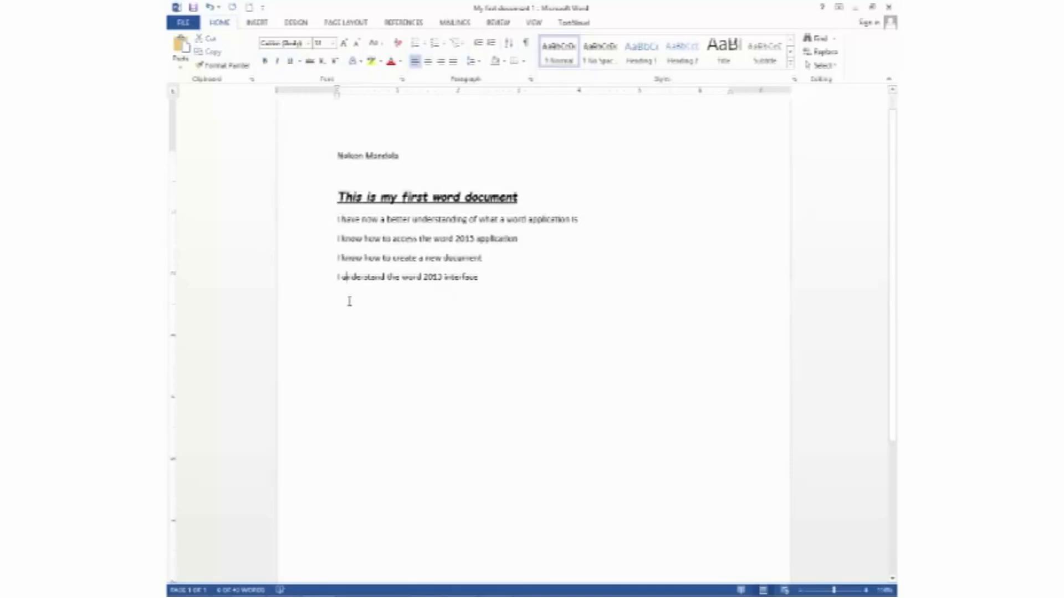
key(Return)
key(Return)
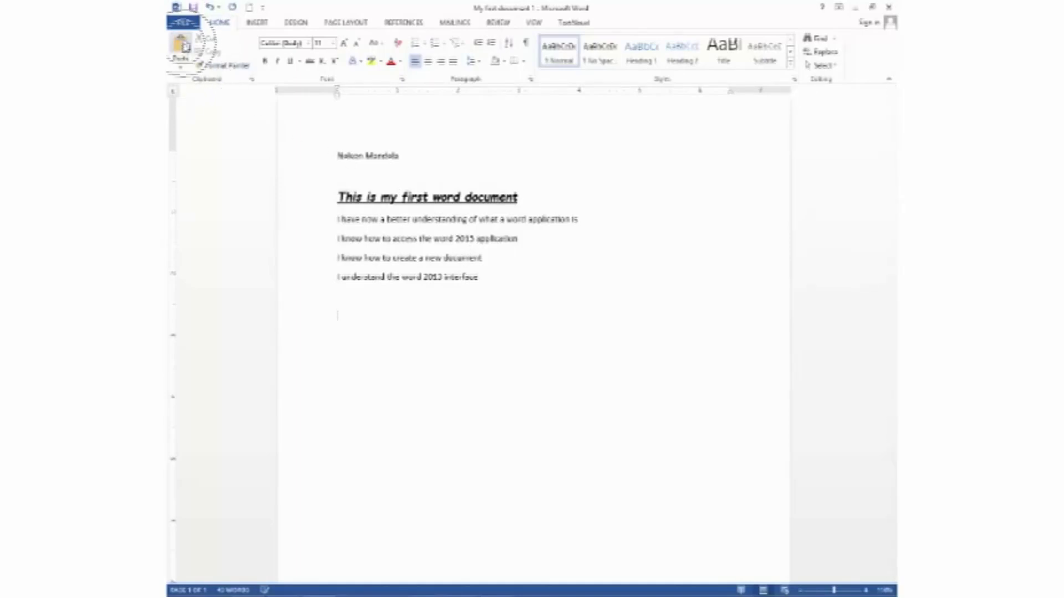
click(183, 45)
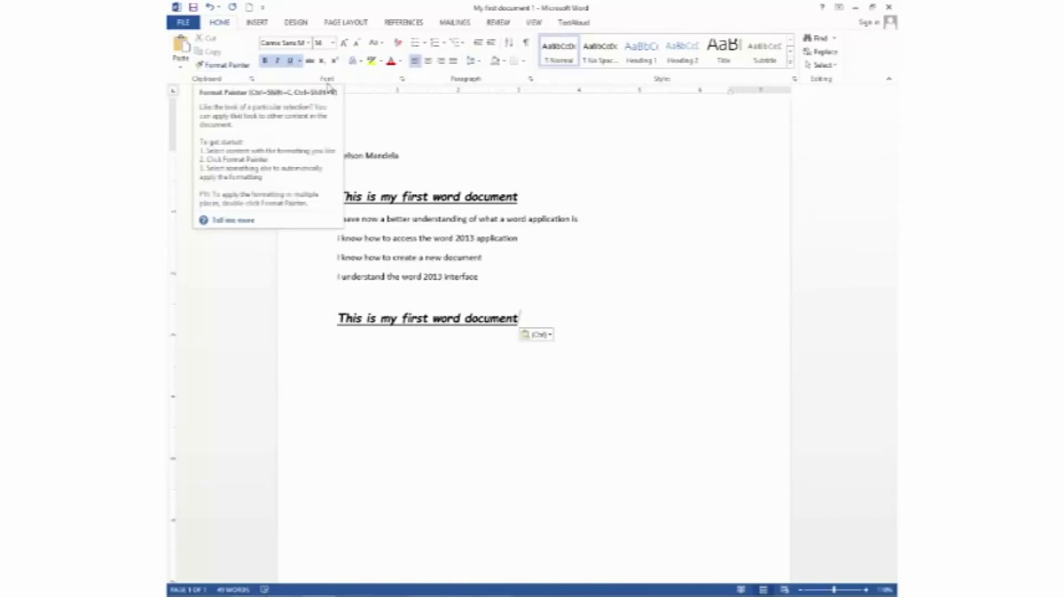
Cut "I understand the word 2013 interface" and paste it below the pasted heading copy, after adding new lines there with formatting cleared.
key(Return)
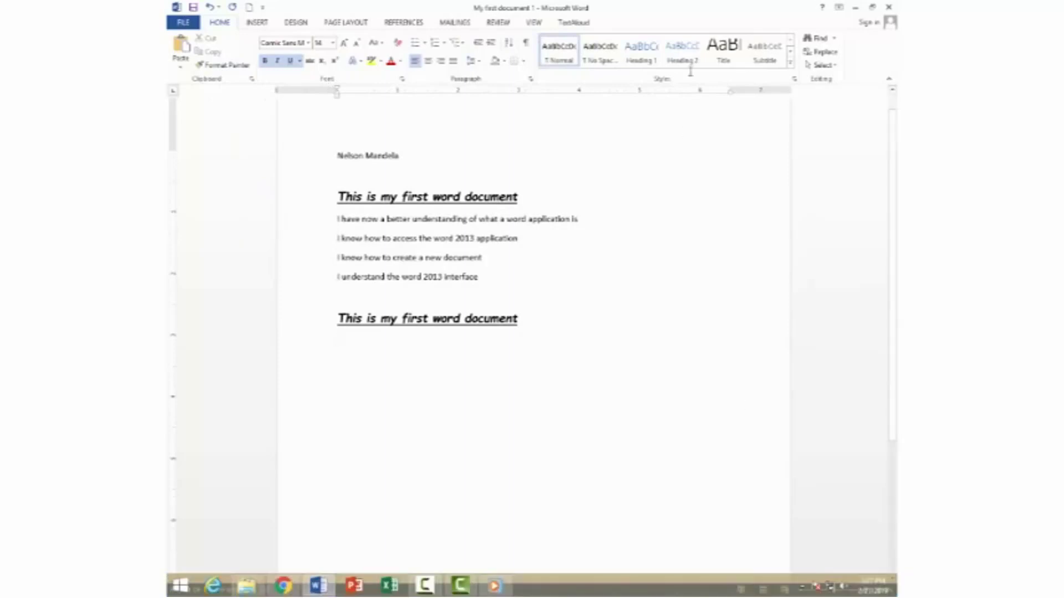
click(400, 44)
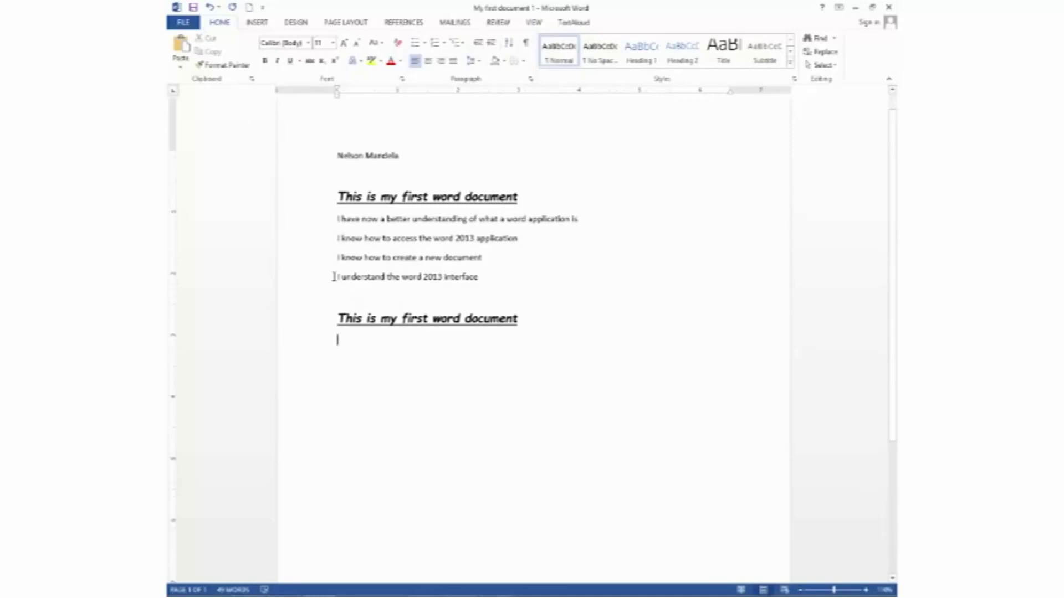
click(335, 277)
drag(336, 277, 454, 282)
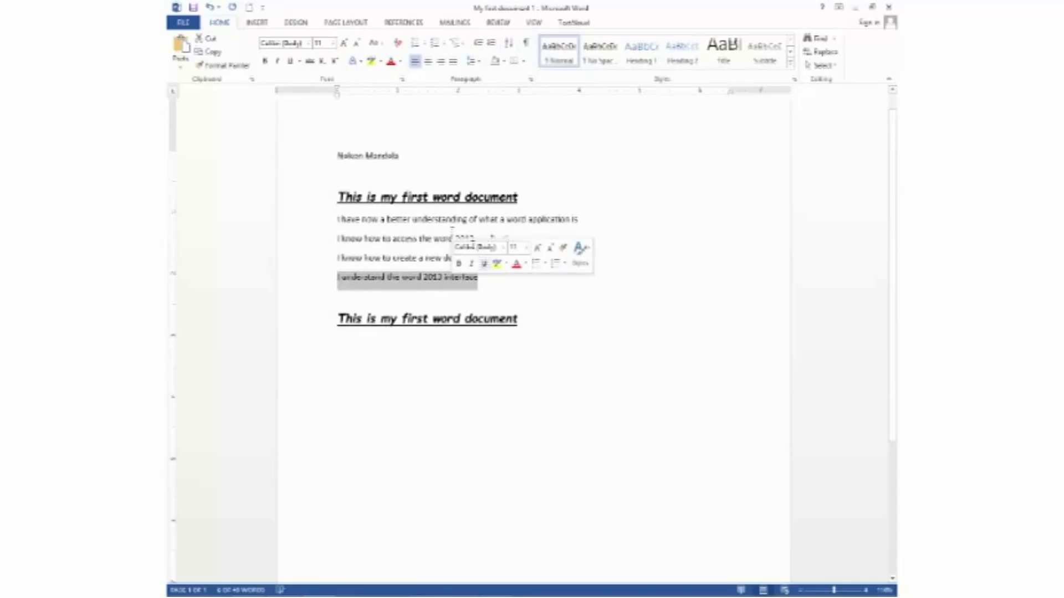
click(211, 45)
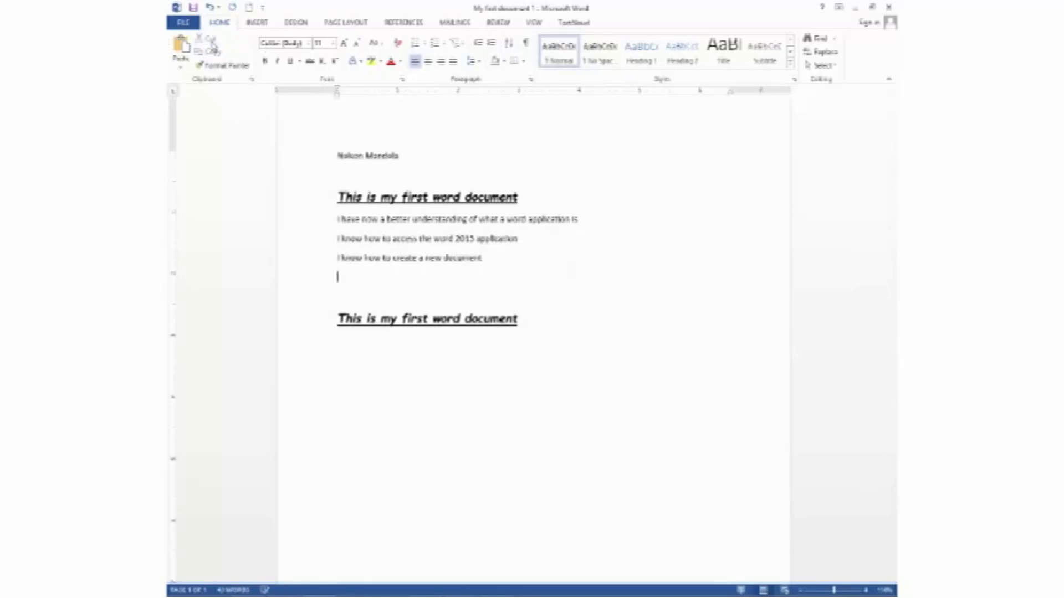
double_click(350, 347)
click(354, 346)
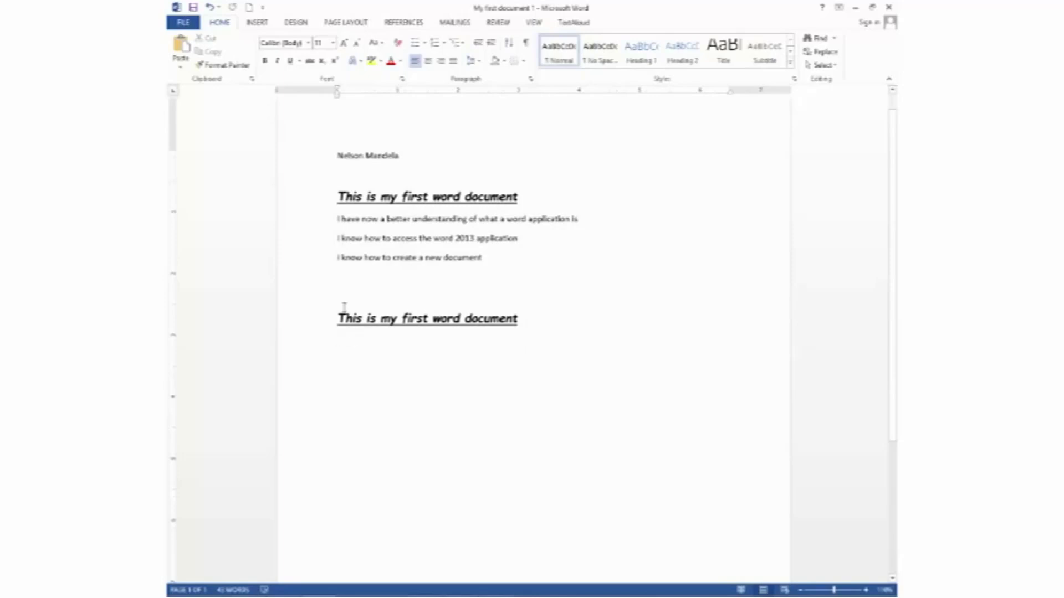
key(Return)
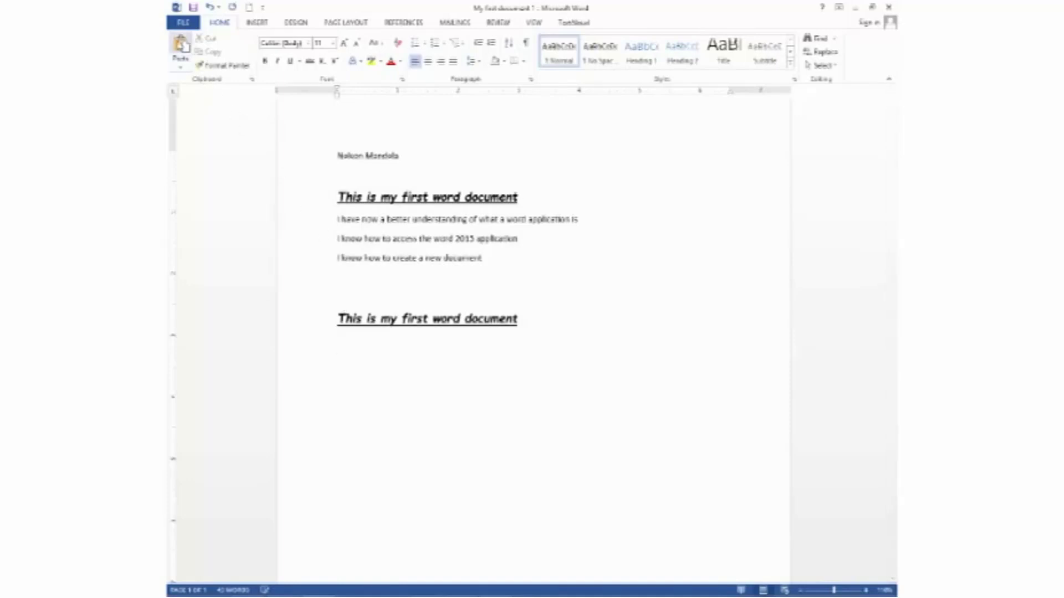
click(181, 45)
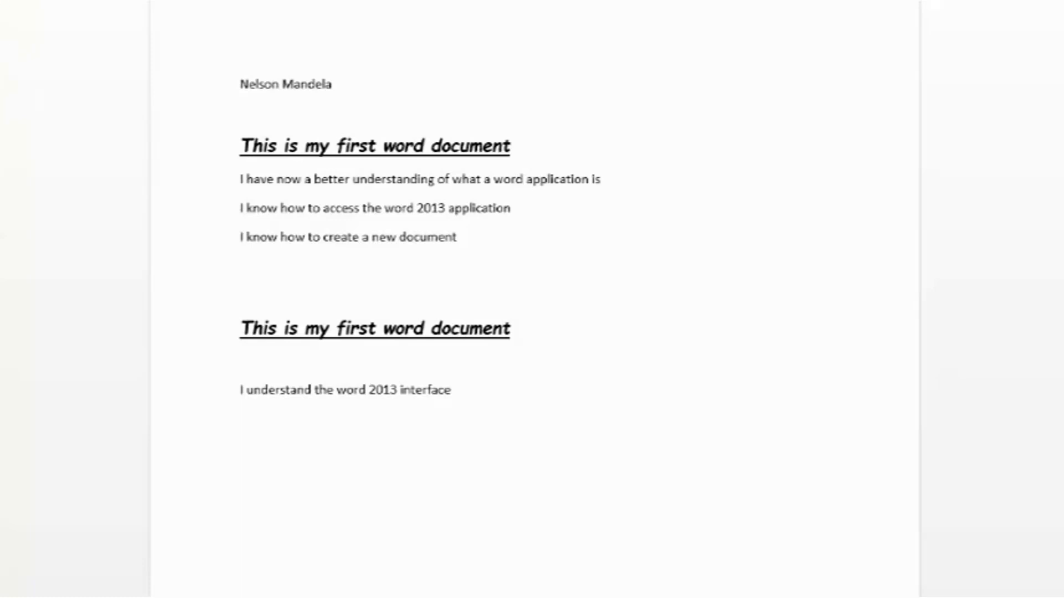
Open the document's print settings and check the list of available printers, keeping the current one.
click(9, 1)
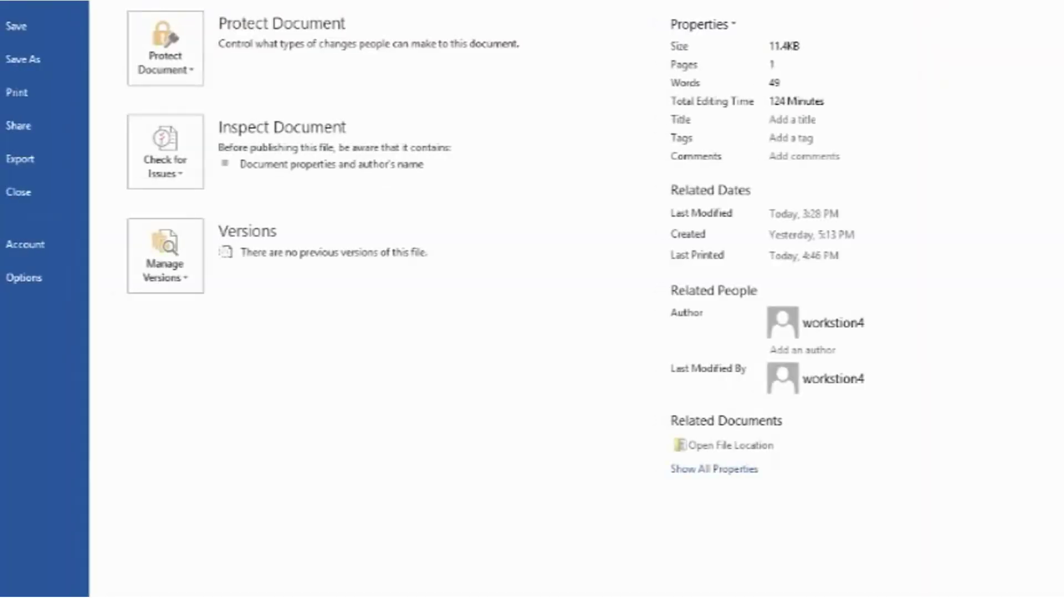
click(39, 95)
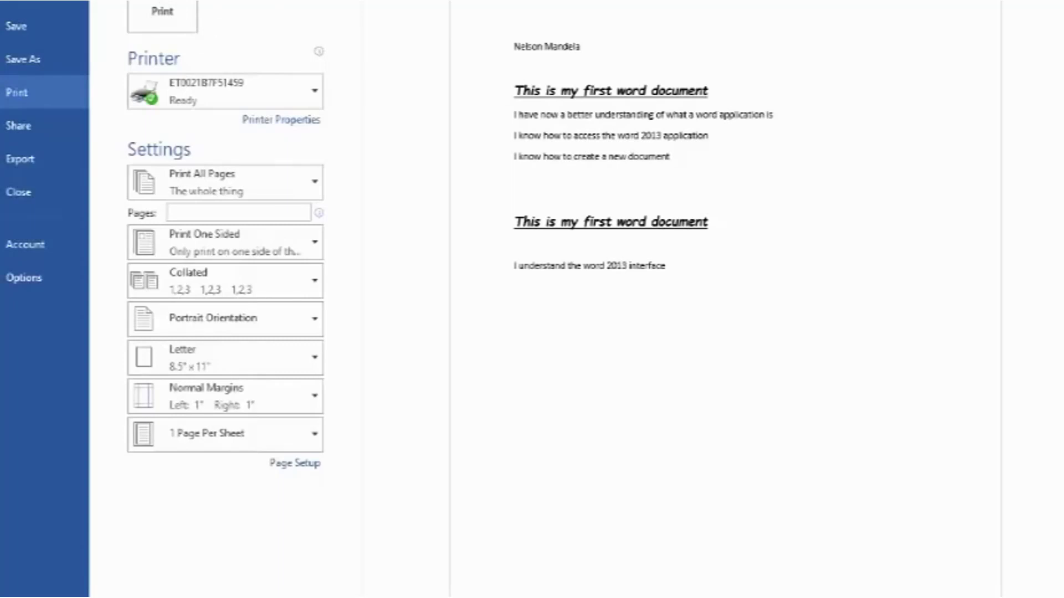
click(314, 90)
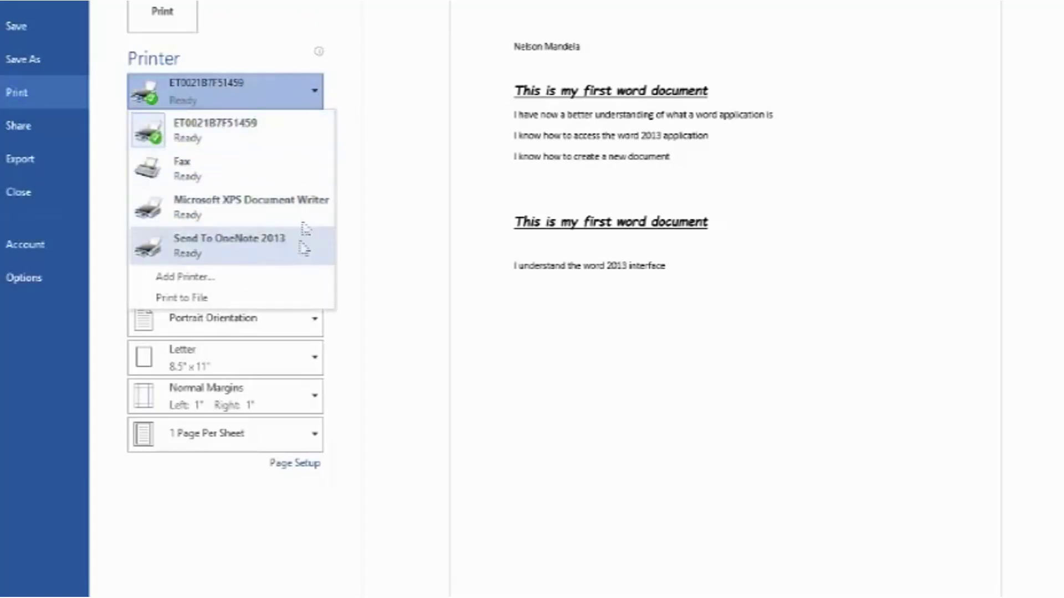
click(316, 90)
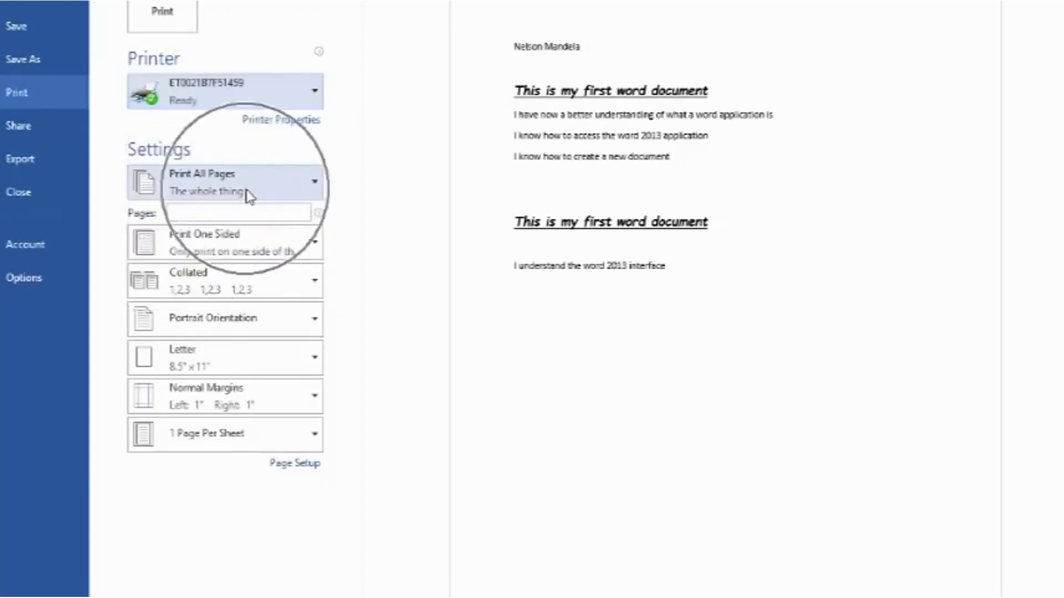
Examine the print range options, including Print All Pages, Print Current Page and Custom Print.
click(320, 190)
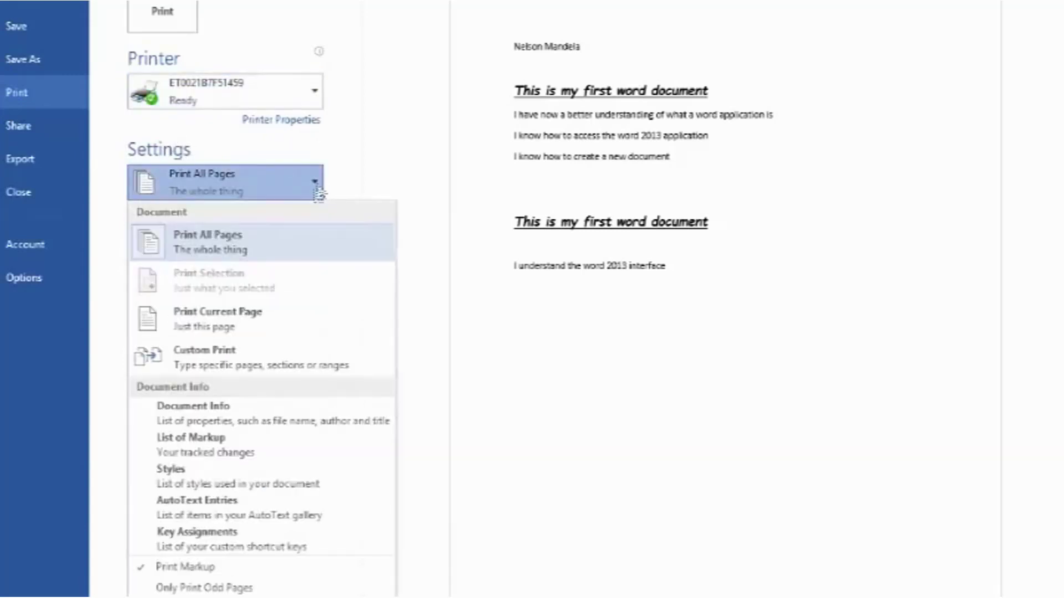
click(299, 252)
click(290, 332)
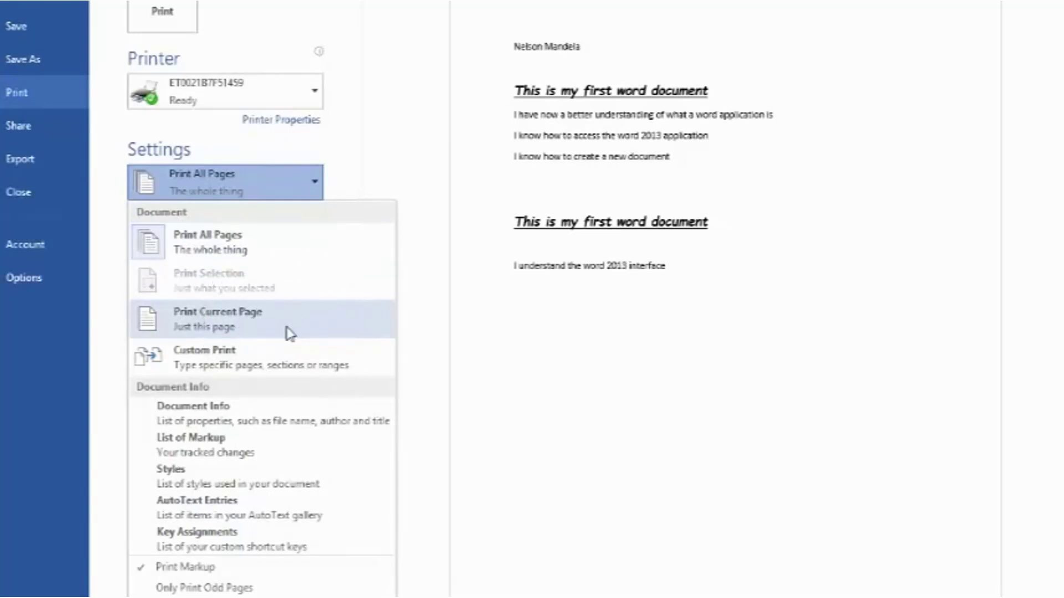
click(277, 359)
click(315, 184)
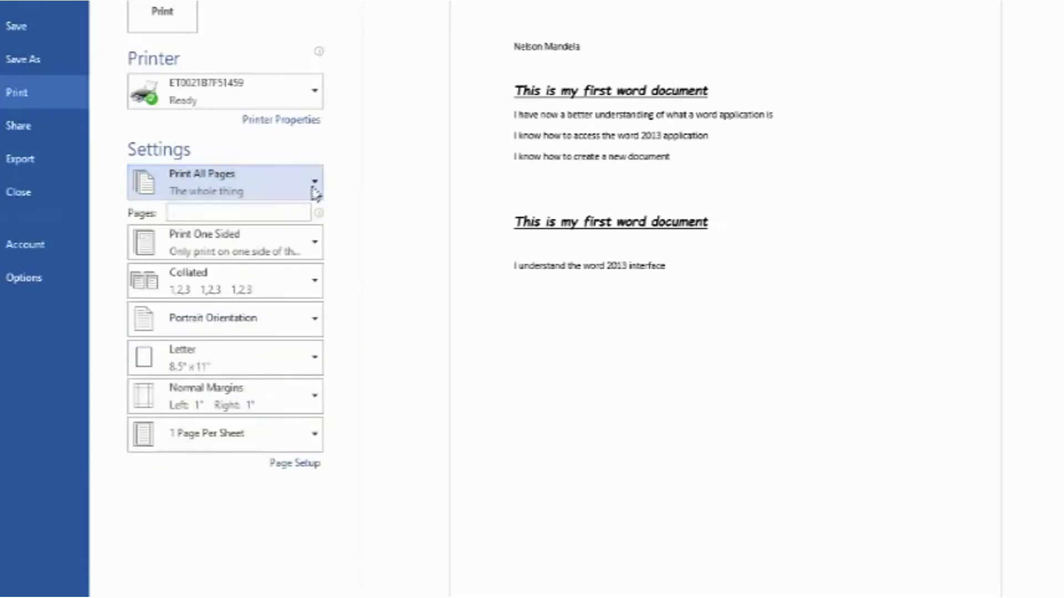
Check the one-sided and both-sided printing options, then print the whole document with Print One Sided kept.
click(304, 252)
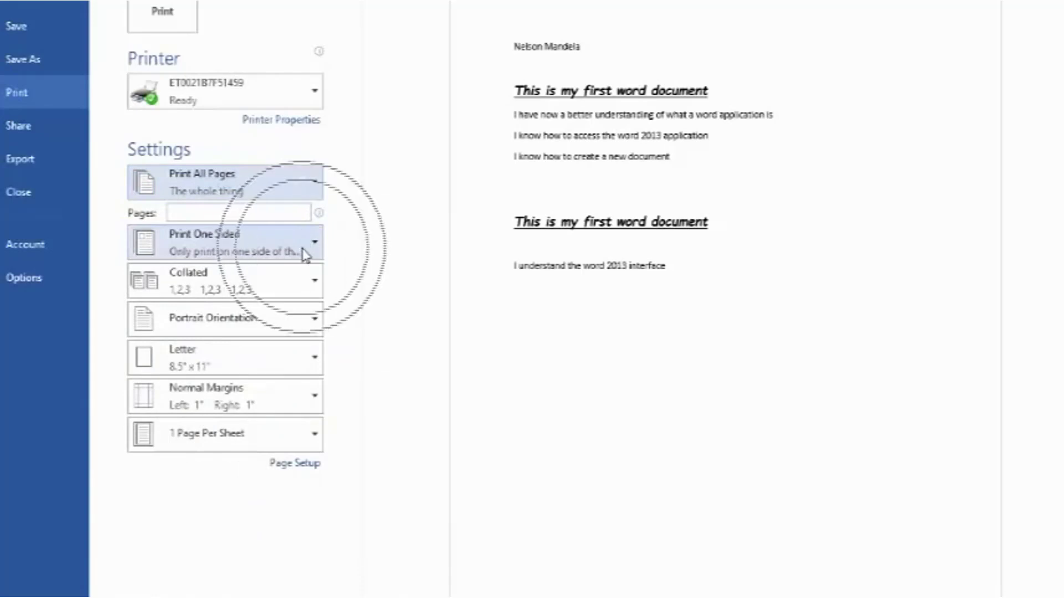
click(304, 252)
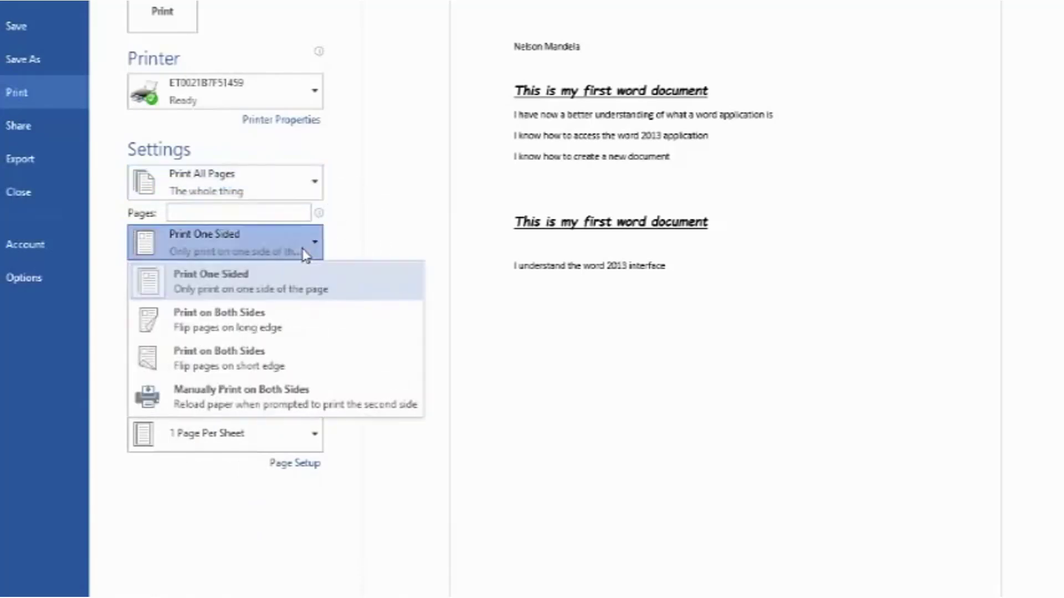
click(295, 321)
key(ctrl)
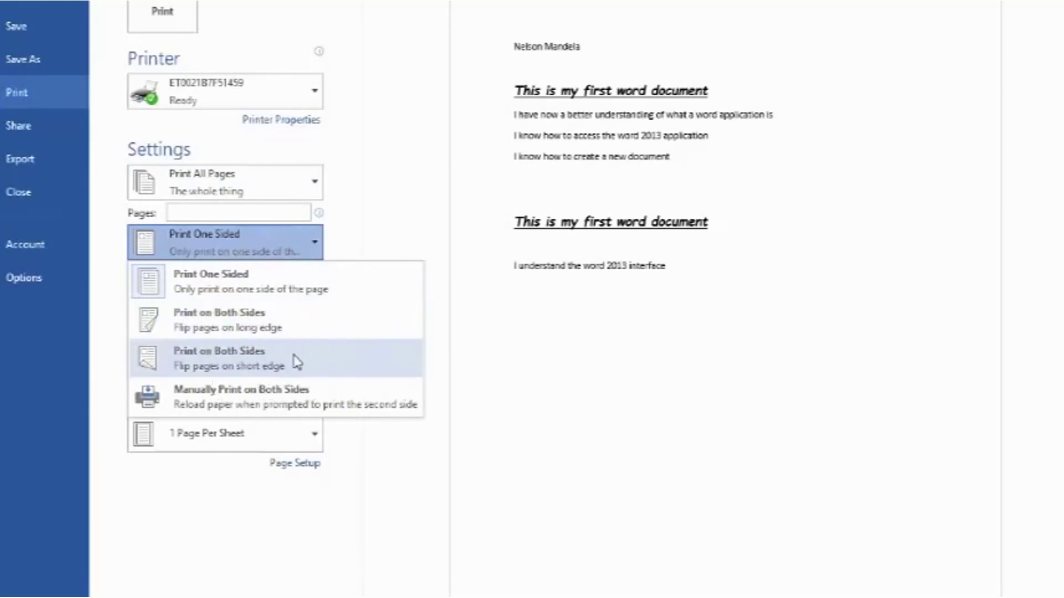
click(313, 247)
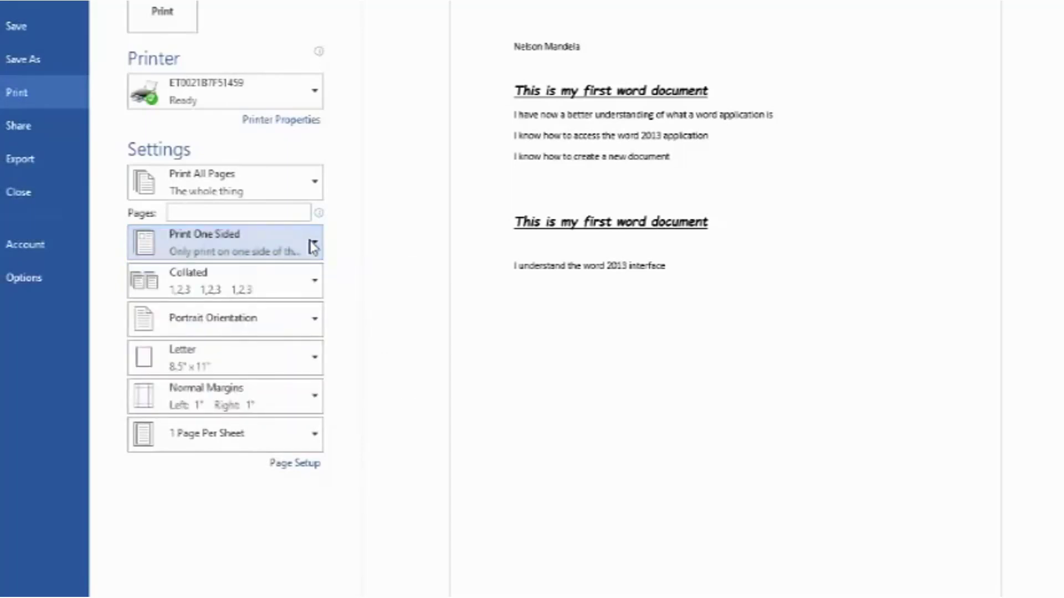
key(ctrl)
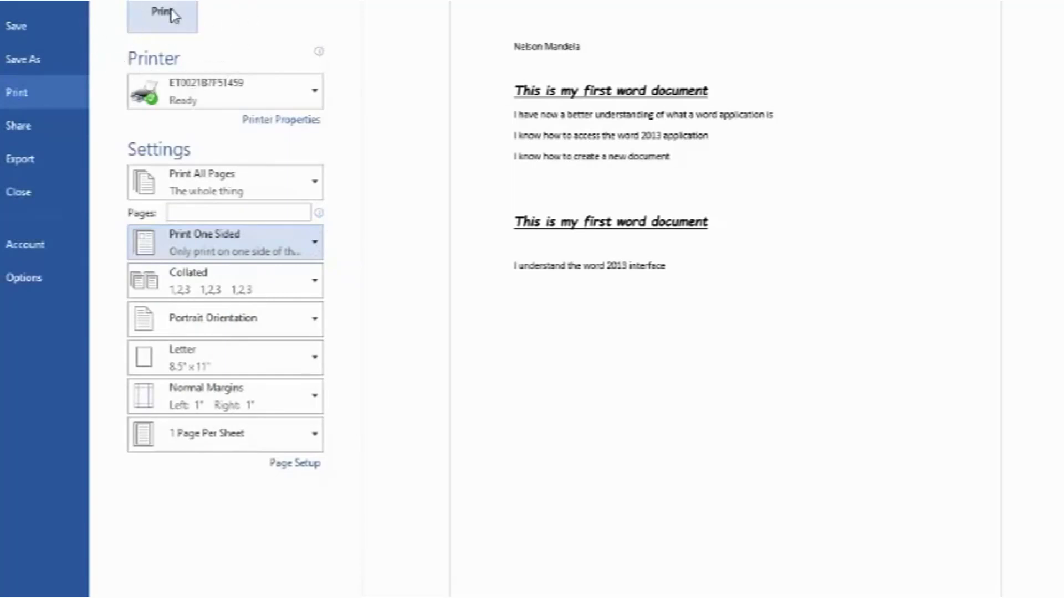
click(173, 15)
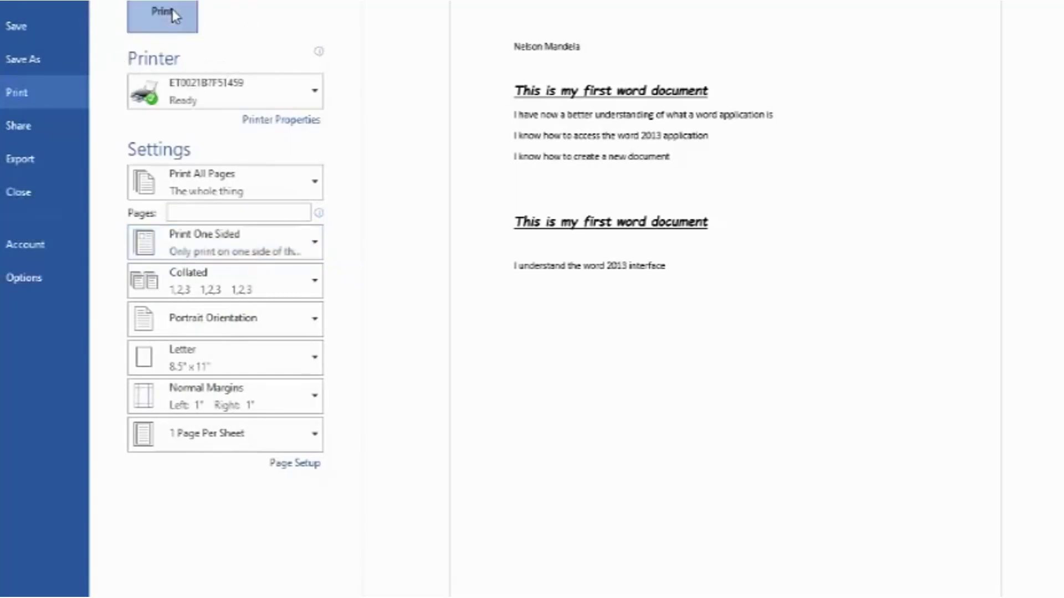